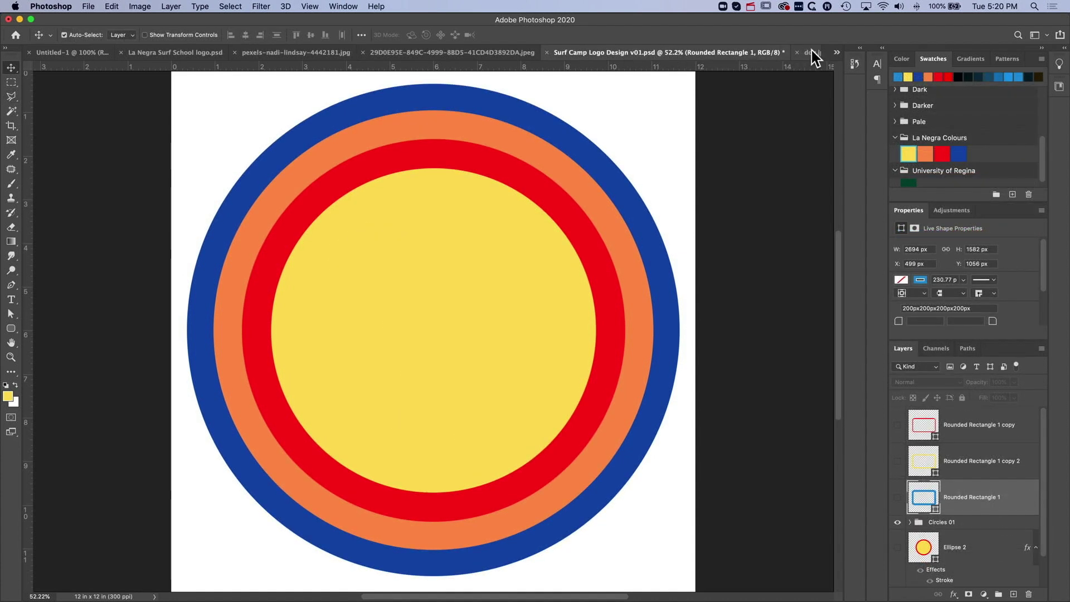
Switch to the dog.jpg document showing the white dog beside the woman
{"action": "left_click", "coordinate": [812, 53]}
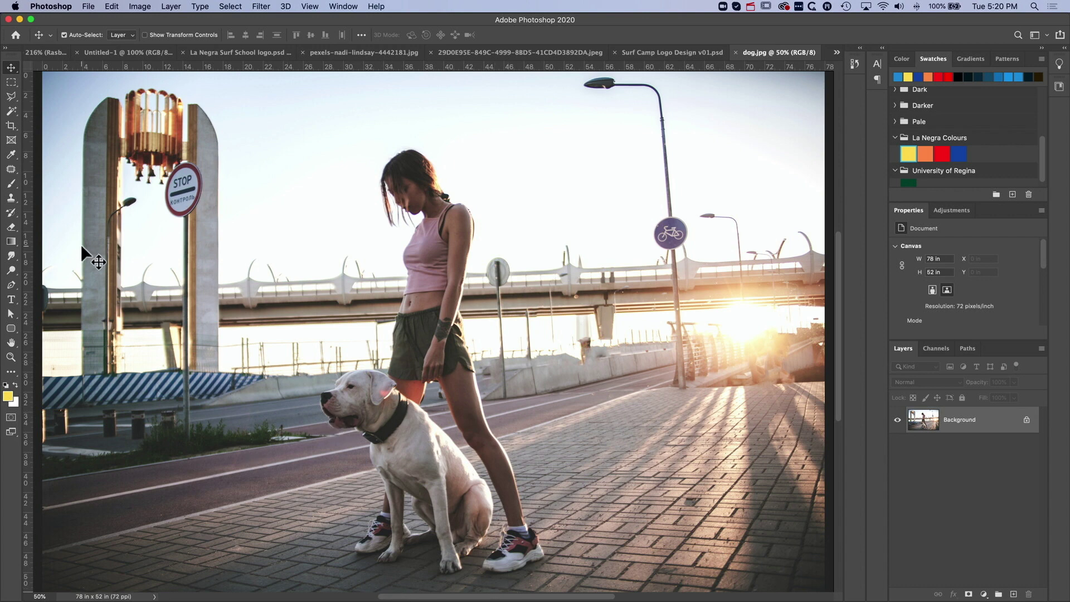
Copy a rectangle around the dog and paste it into the Surf Camp Logo Design as Layer 1
{"action": "left_click", "coordinate": [11, 82]}
{"action": "left_click_drag", "start_coordinate": [291, 359], "coordinate": [546, 586]}
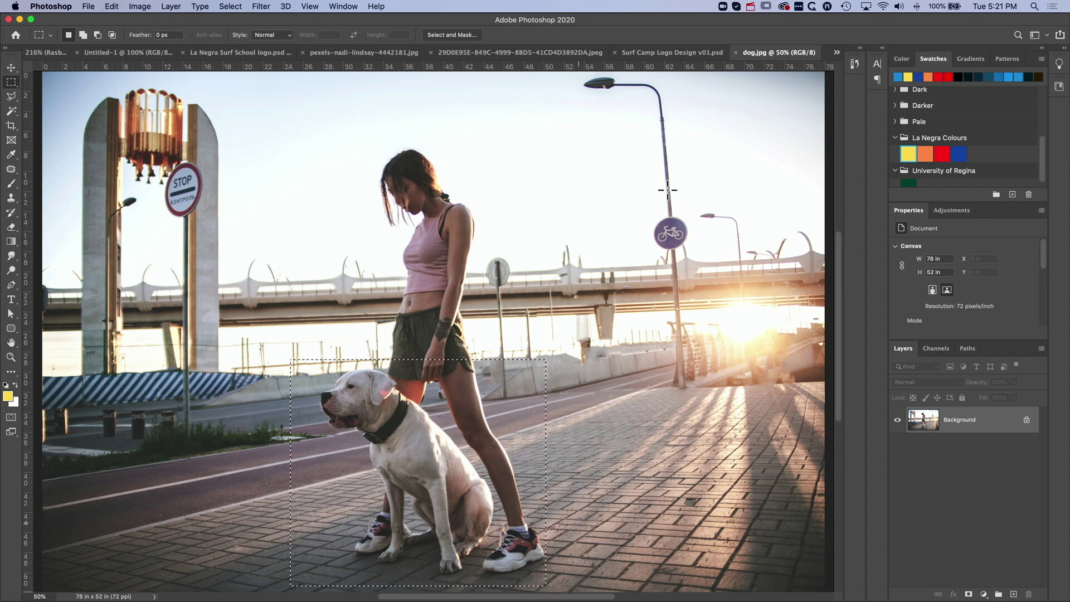
{"action": "left_click", "coordinate": [658, 52]}
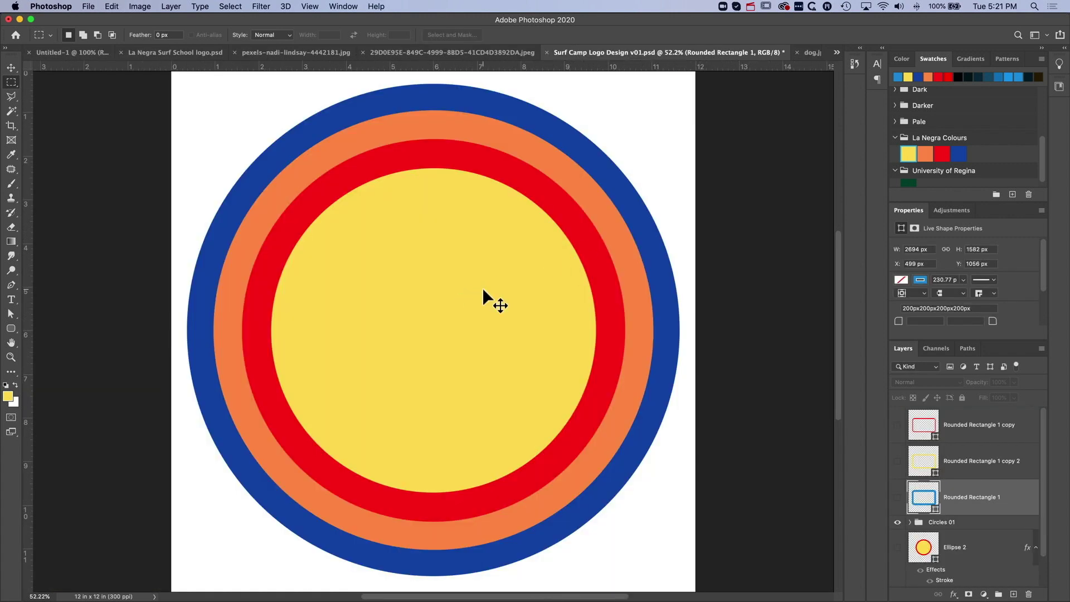
{"action": "key", "text": "super+v"}
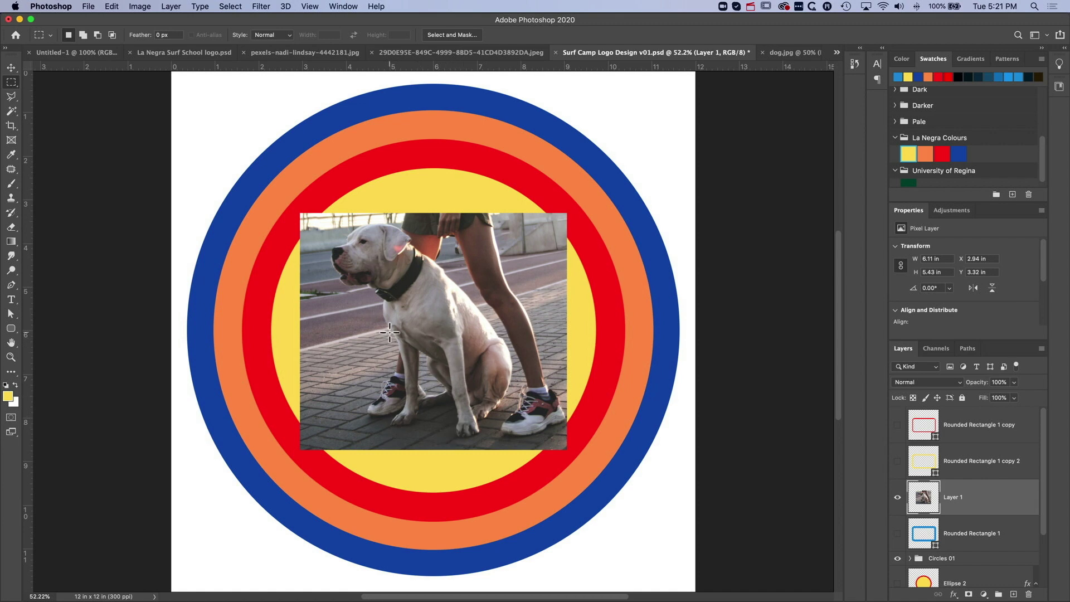
{"action": "key", "text": "super+plus"}
{"action": "key", "text": "super+plus"}
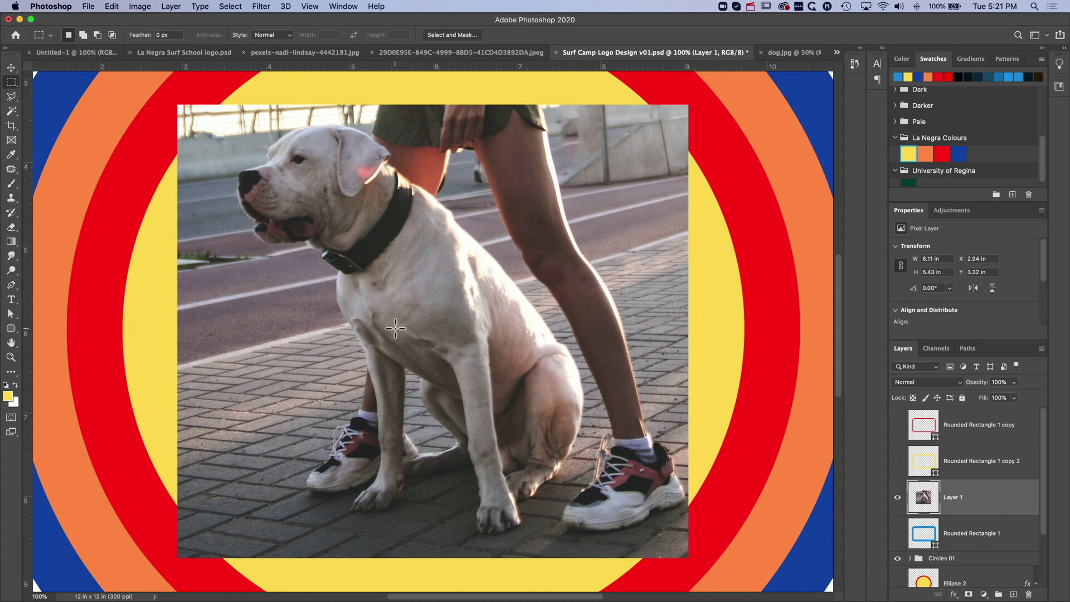
Select the seated dog automatically by boxing it with the Object Selection Tool
{"action": "left_click", "coordinate": [10, 113]}
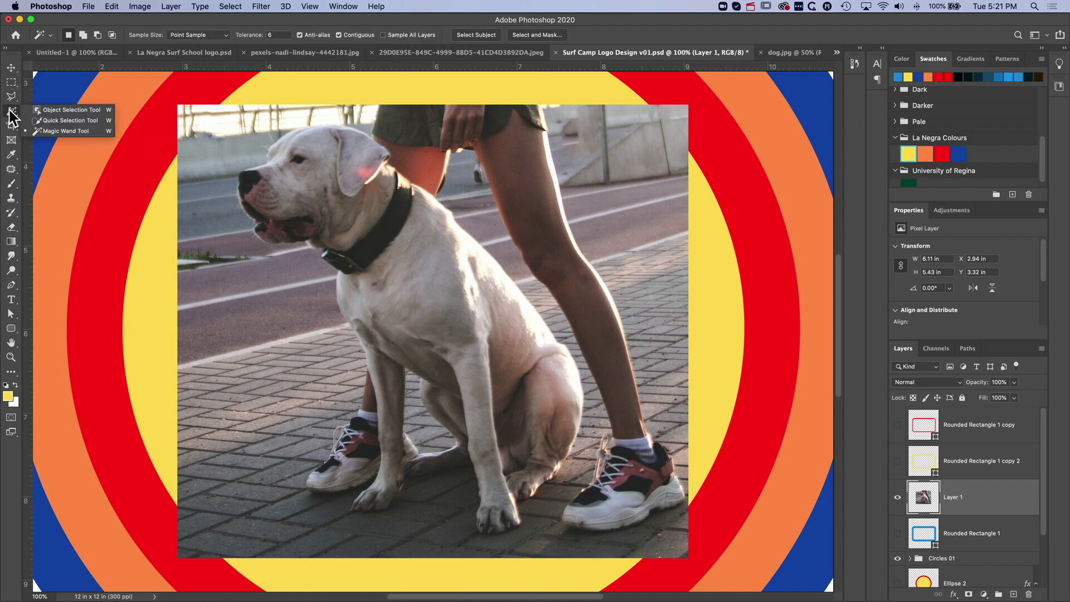
{"action": "left_click", "coordinate": [72, 110]}
{"action": "left_click_drag", "start_coordinate": [219, 112], "coordinate": [613, 534]}
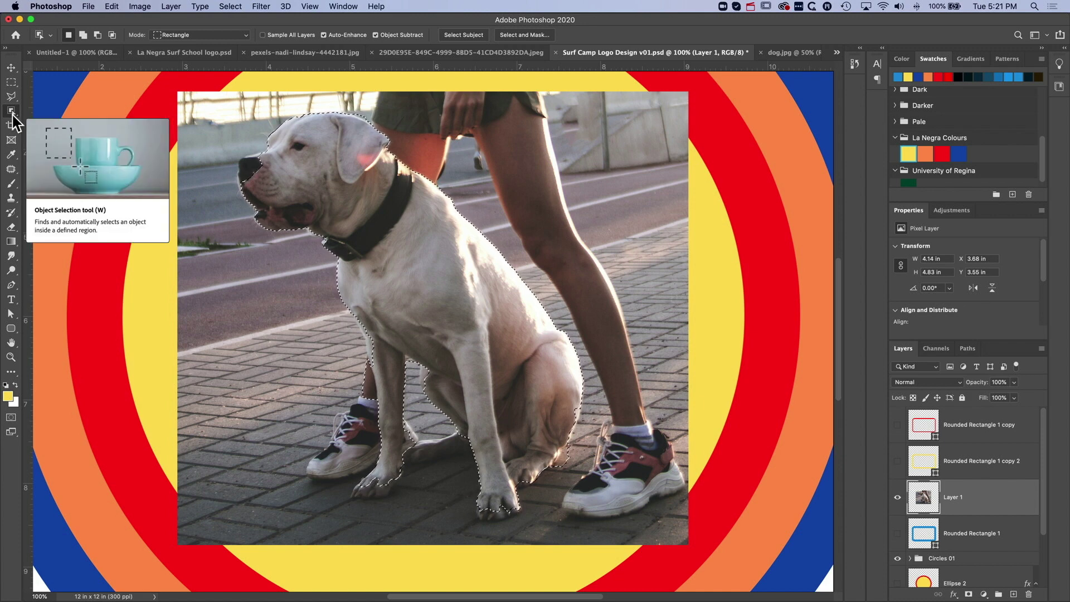
{"action": "left_click_drag", "start_coordinate": [13, 115], "coordinate": [52, 126]}
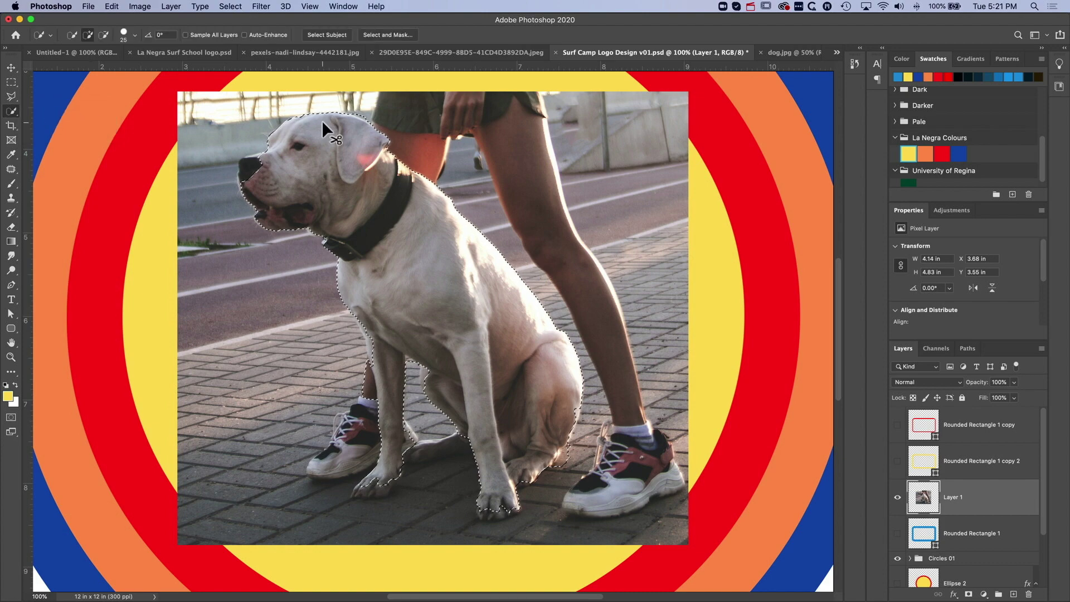
At 300% zoom, subtract background from the selection along the dog's head and ear edge
{"action": "key", "text": "super+plus"}
{"action": "key", "text": "super+plus"}
{"action": "scroll", "coordinate": [322, 123], "scroll_direction": "up", "scroll_amount": 10}
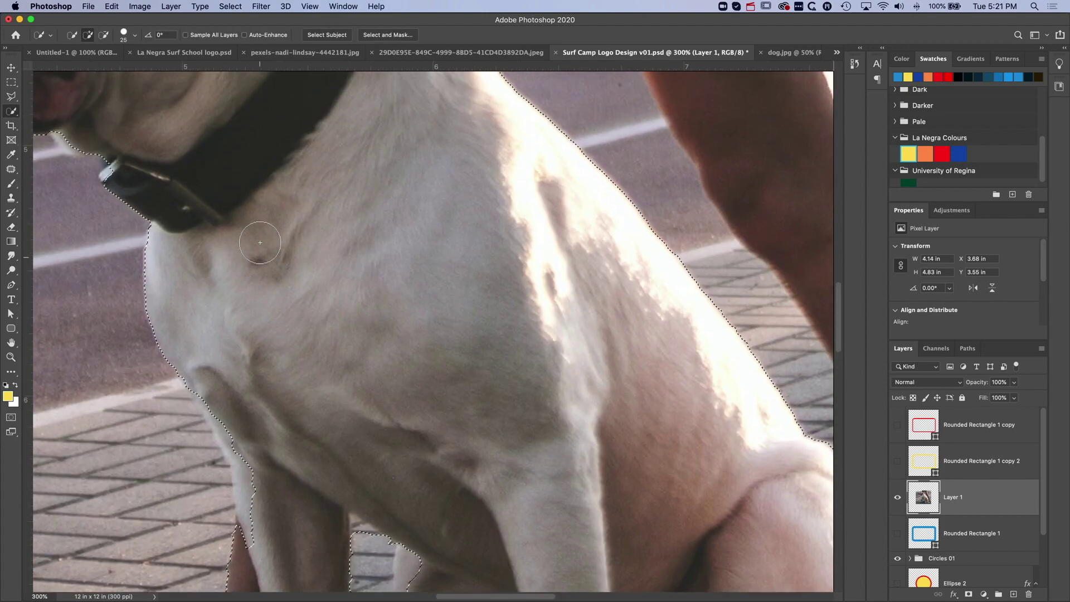
{"action": "scroll", "coordinate": [259, 240], "scroll_direction": "up", "scroll_amount": 8}
{"action": "scroll", "coordinate": [259, 241], "scroll_direction": "left", "scroll_amount": 4}
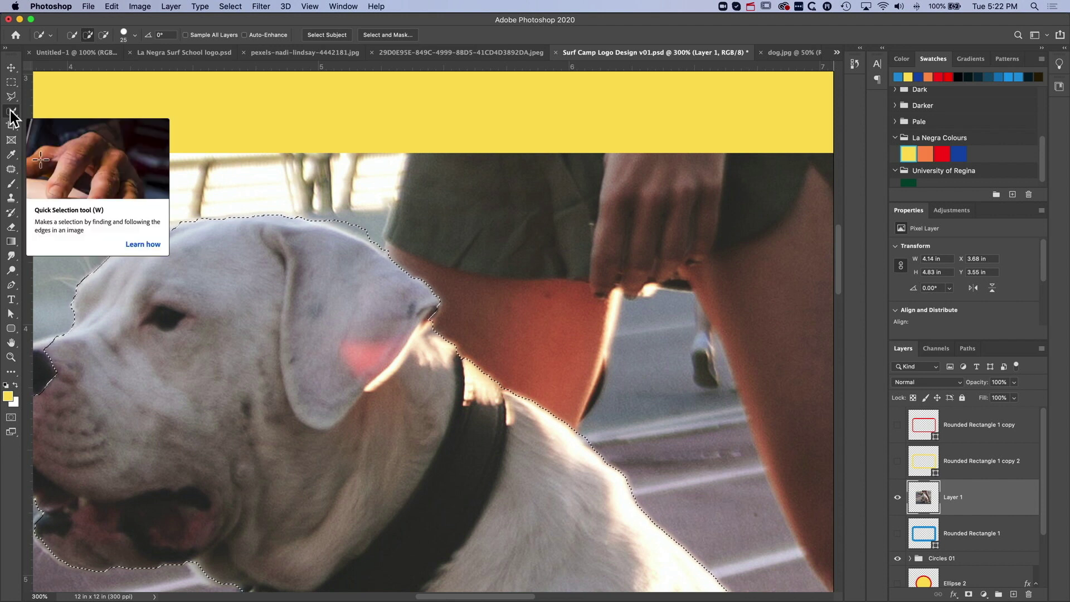
{"action": "key", "text": "alt"}
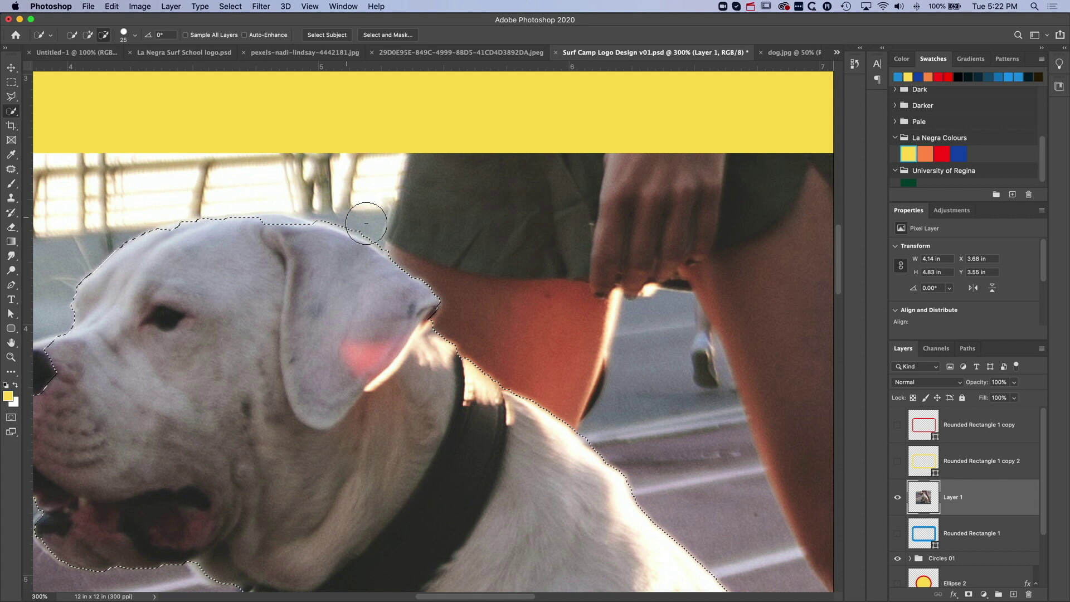
{"action": "mouse_move", "coordinate": [392, 244]}
{"action": "left_mouse_down"}
{"action": "mouse_move", "coordinate": [301, 208]}
{"action": "mouse_move", "coordinate": [266, 234]}
{"action": "mouse_move", "coordinate": [230, 224]}
{"action": "mouse_move", "coordinate": [309, 242]}
{"action": "left_mouse_up"}
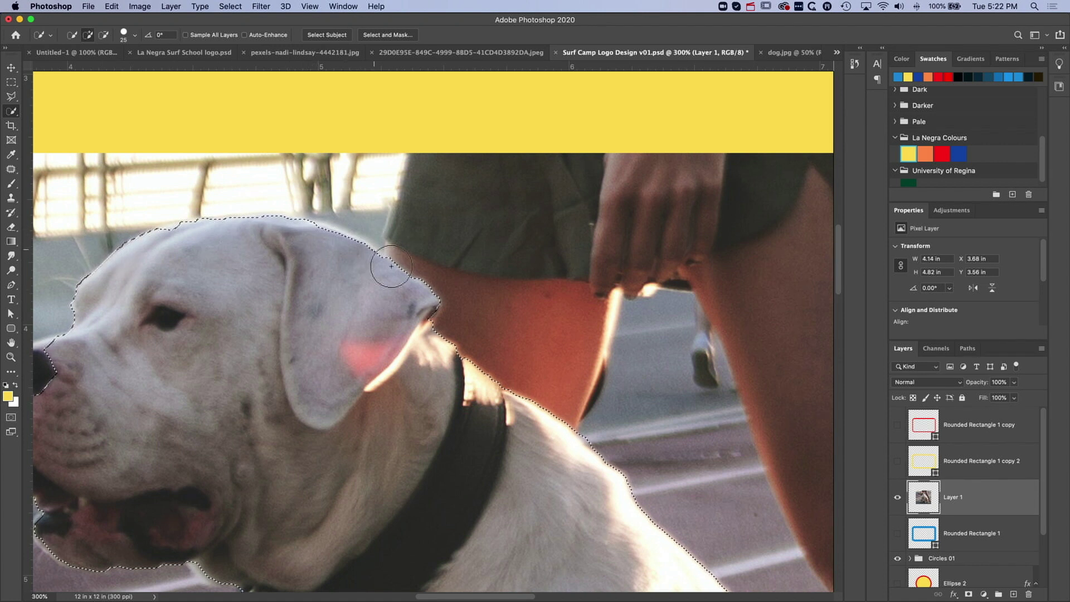
{"action": "left_click", "coordinate": [11, 96]}
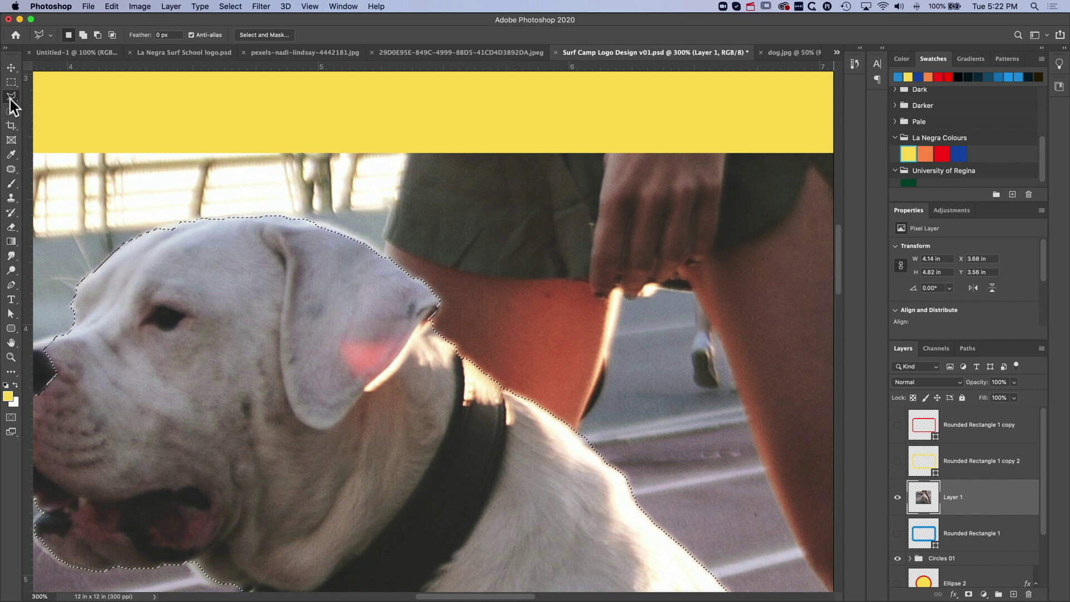
With the Polygonal Lasso, outline the top of the dog's head down to the ear
{"action": "right_click", "coordinate": [11, 97]}
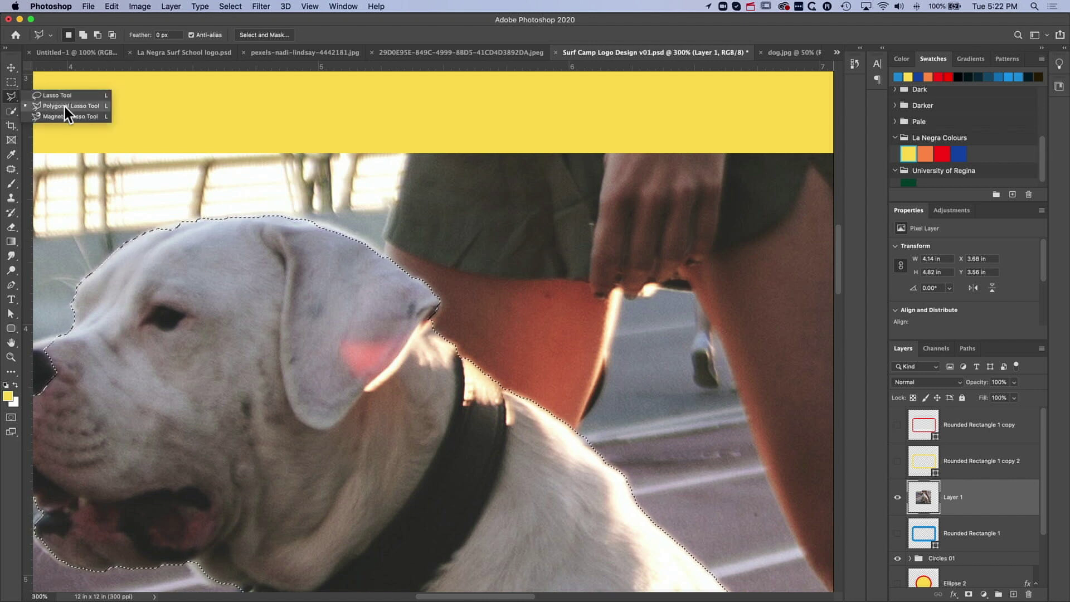
{"action": "left_click", "coordinate": [65, 106]}
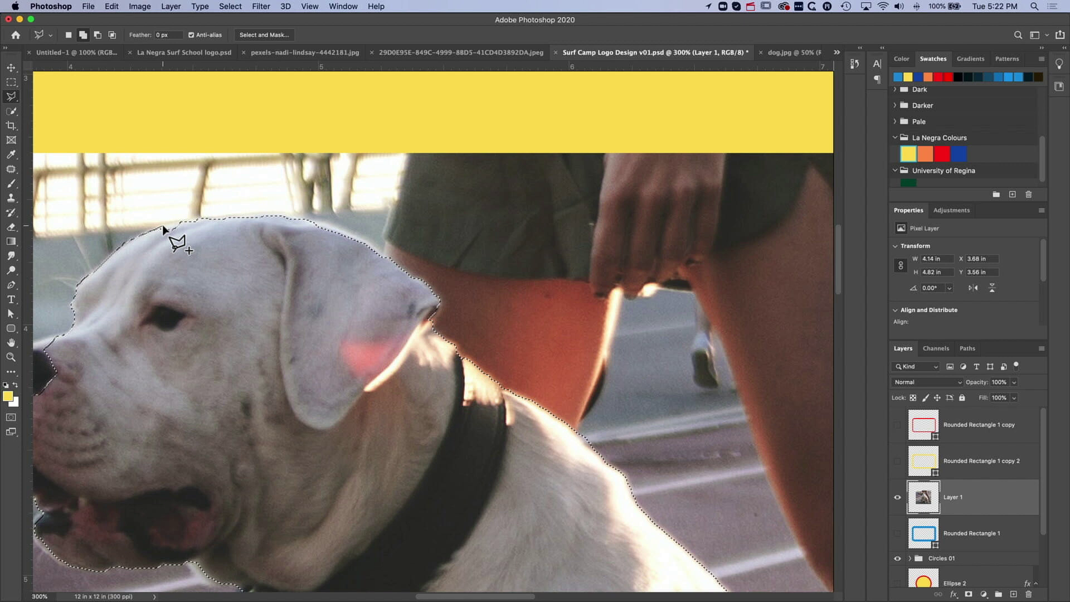
{"action": "left_click", "coordinate": [162, 226]}
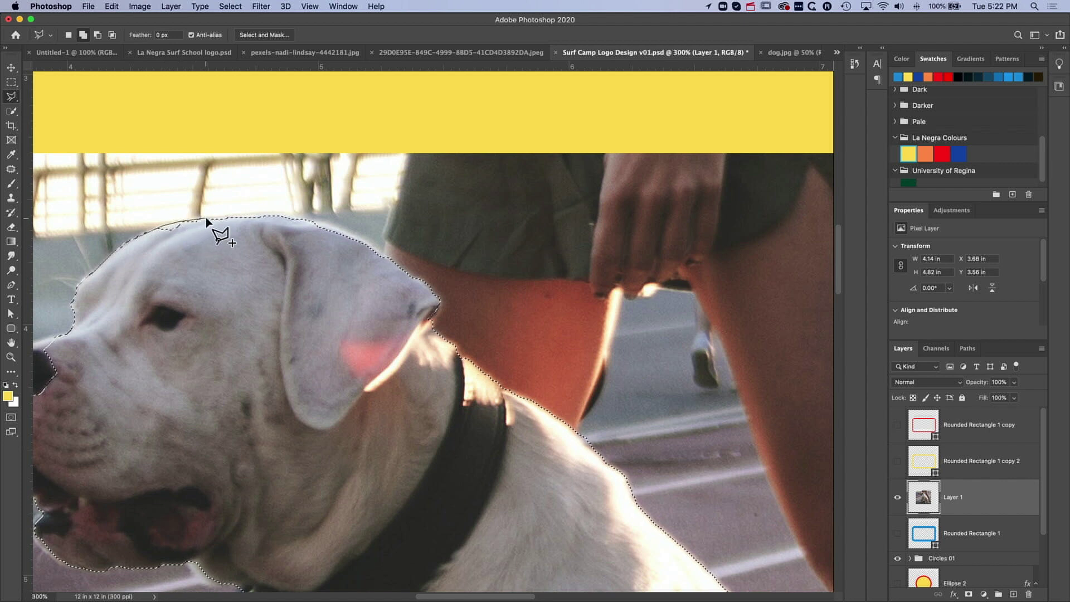
{"action": "left_click", "coordinate": [206, 218]}
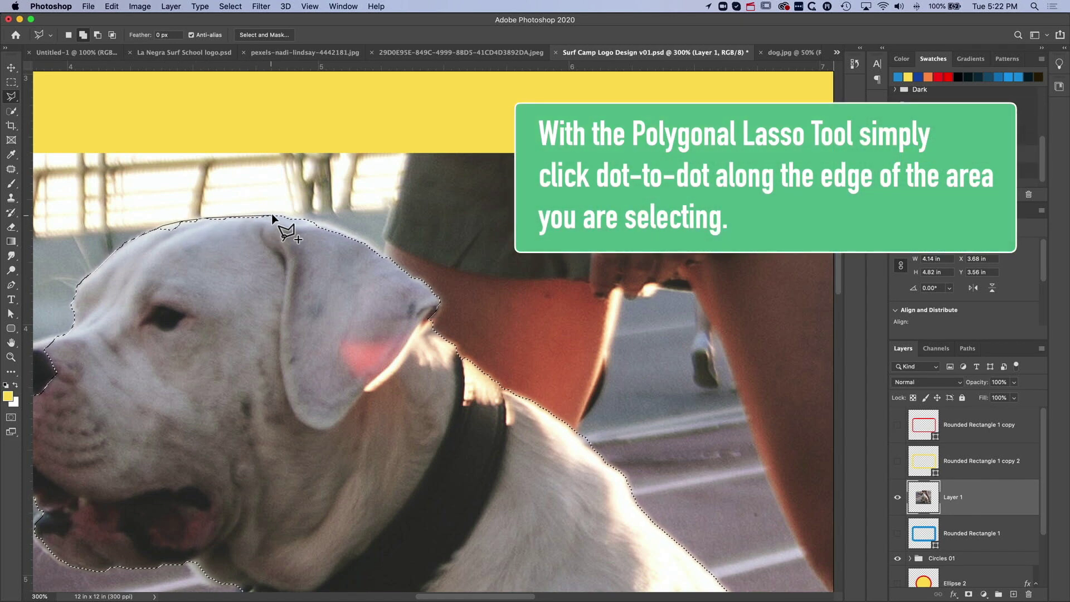
{"action": "left_click", "coordinate": [272, 215]}
{"action": "left_click", "coordinate": [310, 220]}
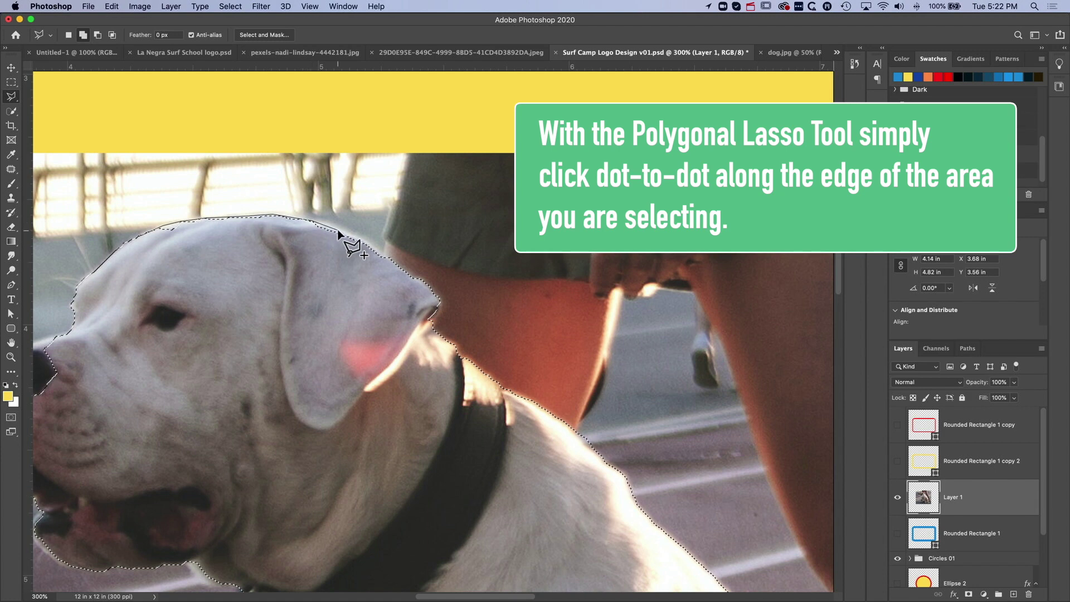
{"action": "left_click", "coordinate": [379, 250]}
{"action": "left_click", "coordinate": [397, 264]}
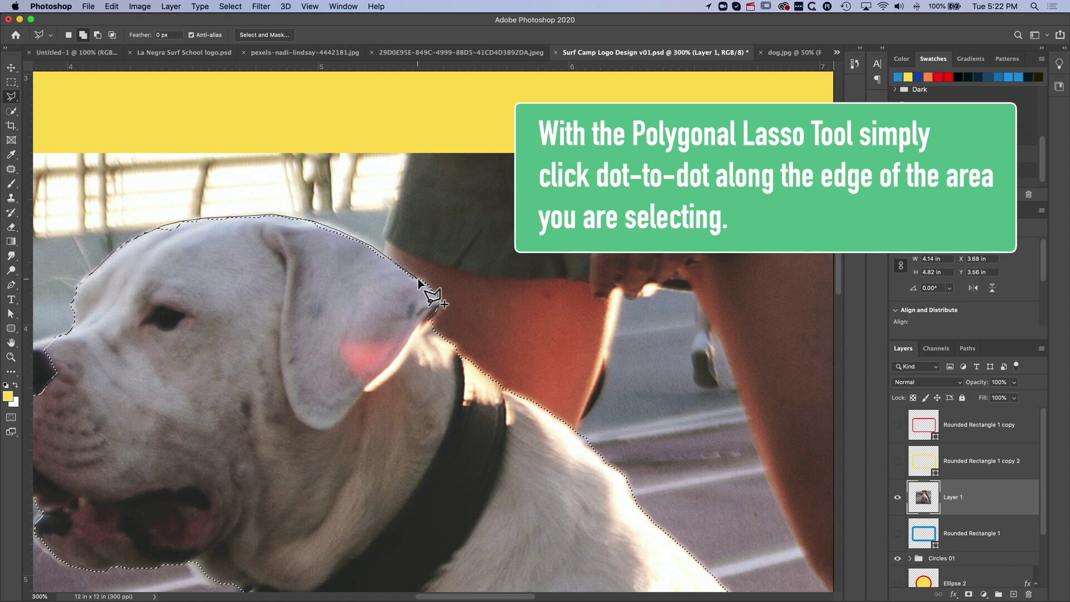
{"action": "left_click", "coordinate": [441, 300]}
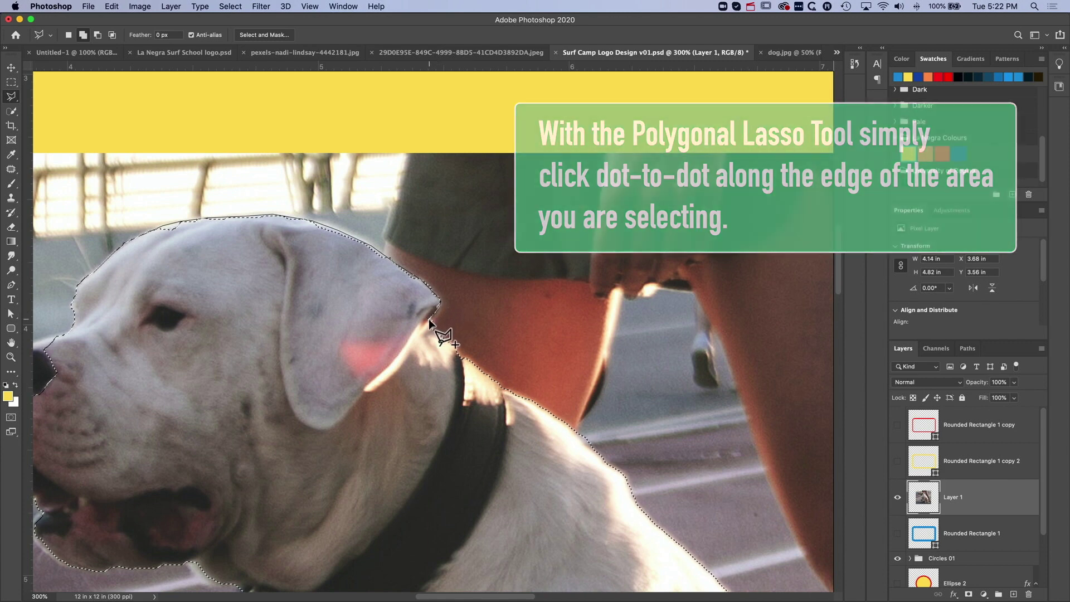
{"action": "left_click", "coordinate": [430, 323]}
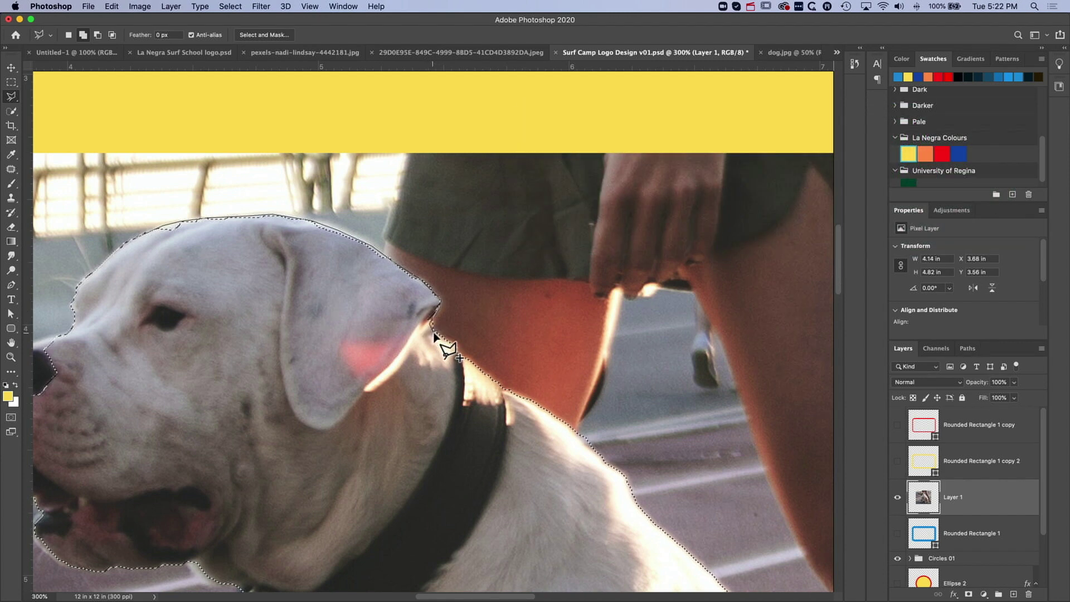
{"action": "double_click", "coordinate": [320, 387]}
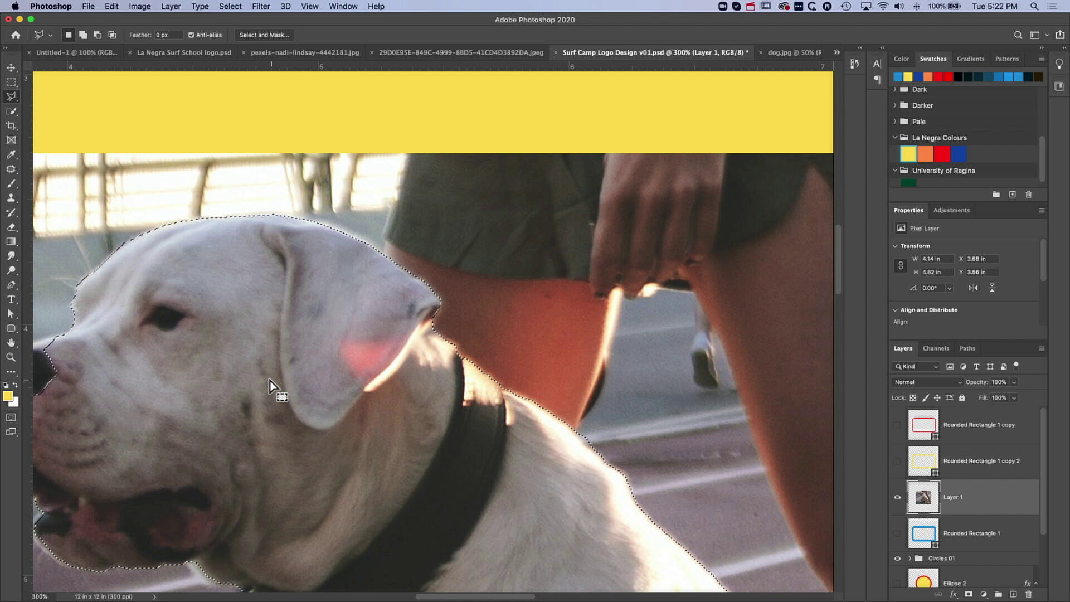
Add the nose and muzzle edge to the dog selection
{"action": "scroll", "coordinate": [352, 357], "scroll_direction": "left", "scroll_amount": 8}
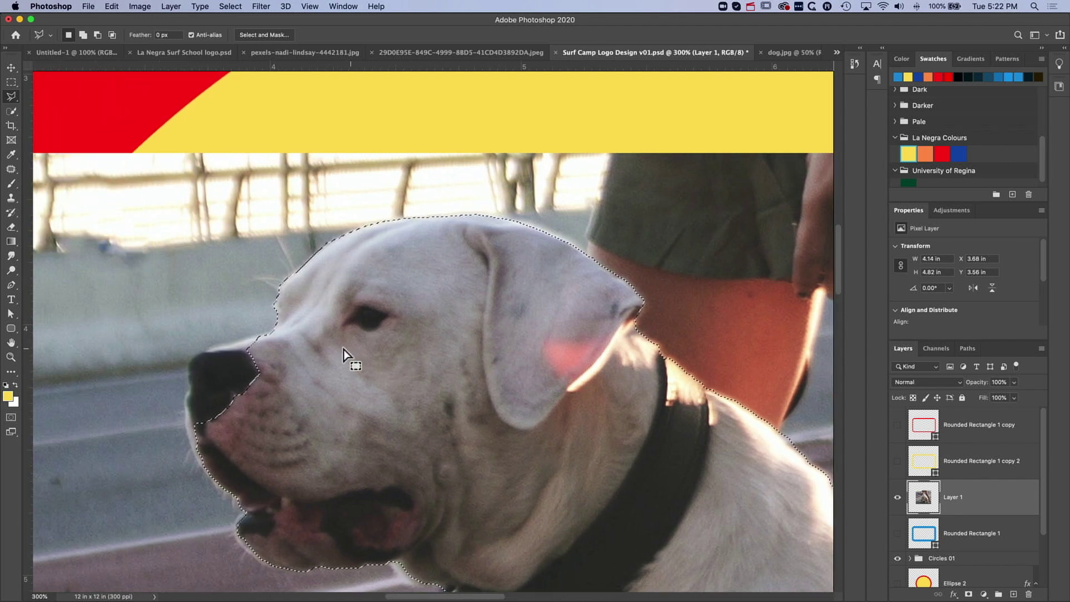
{"action": "key", "text": "shift"}
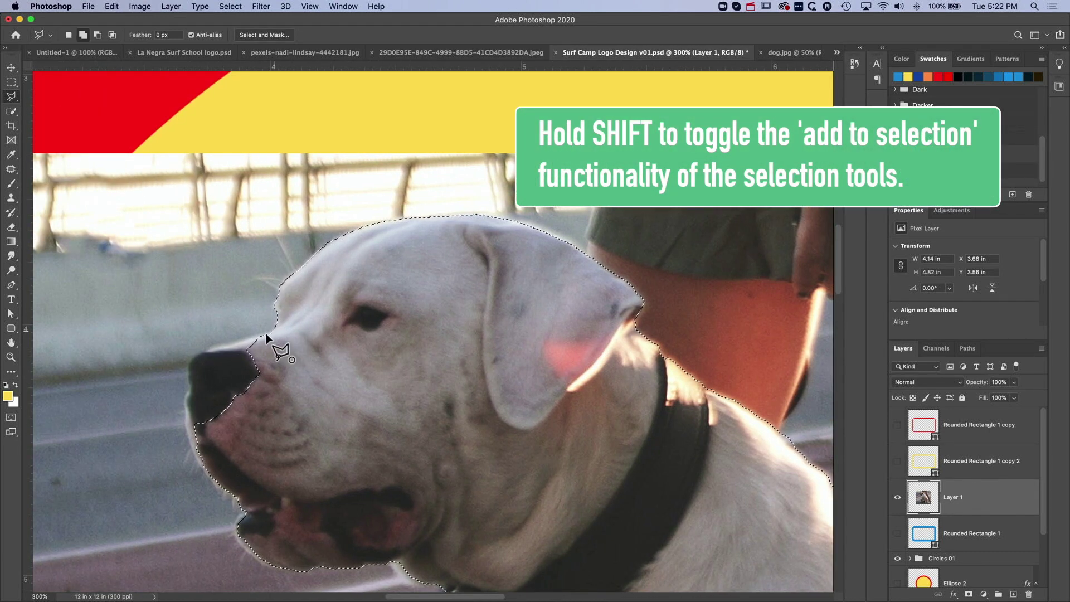
{"action": "left_click", "coordinate": [203, 350]}
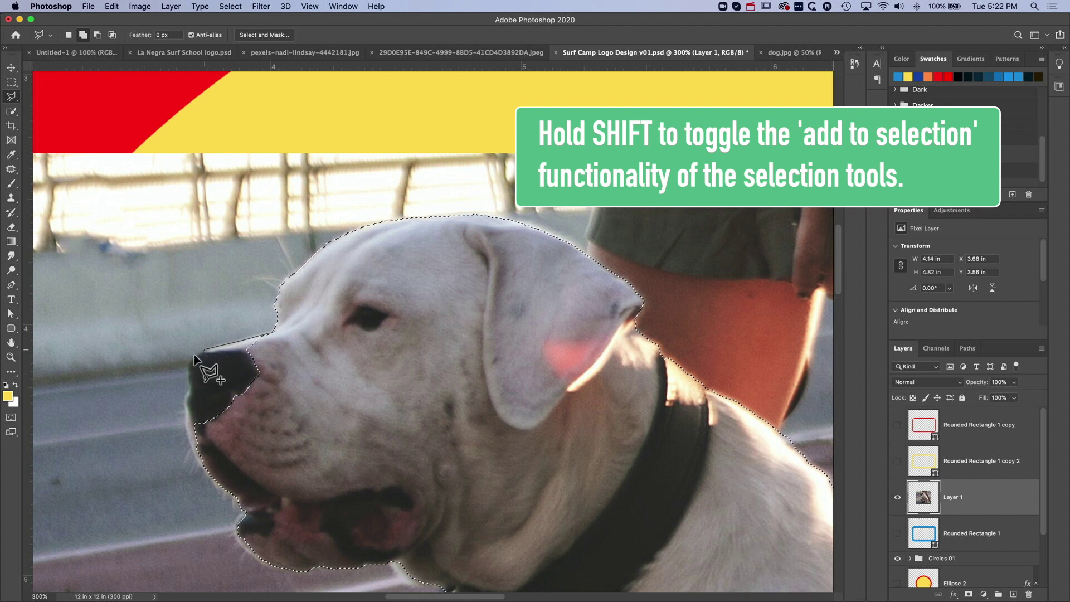
{"action": "left_click", "coordinate": [189, 360]}
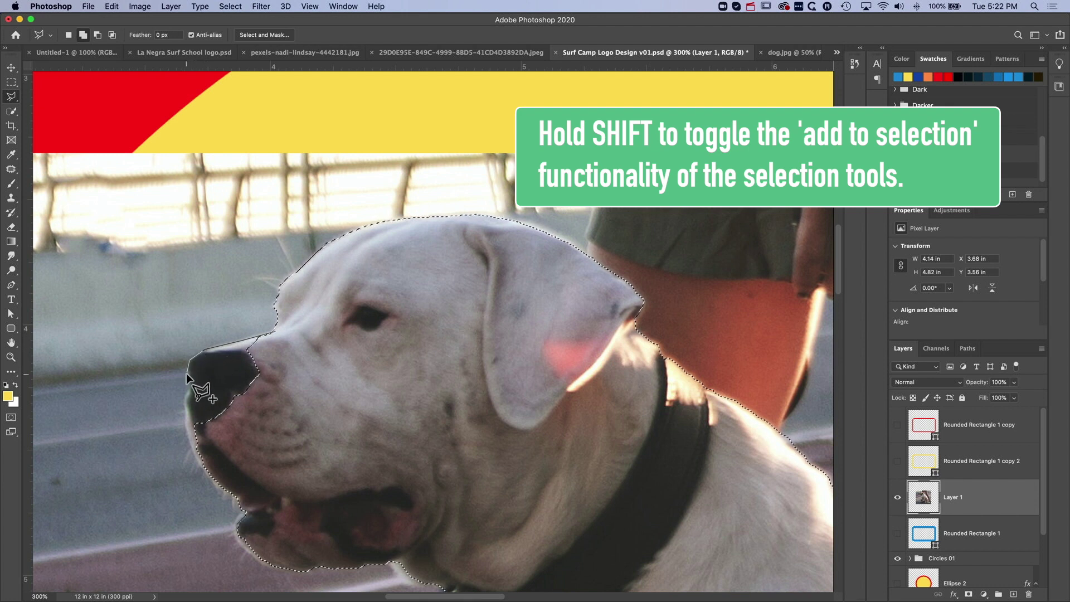
{"action": "left_click", "coordinate": [187, 387]}
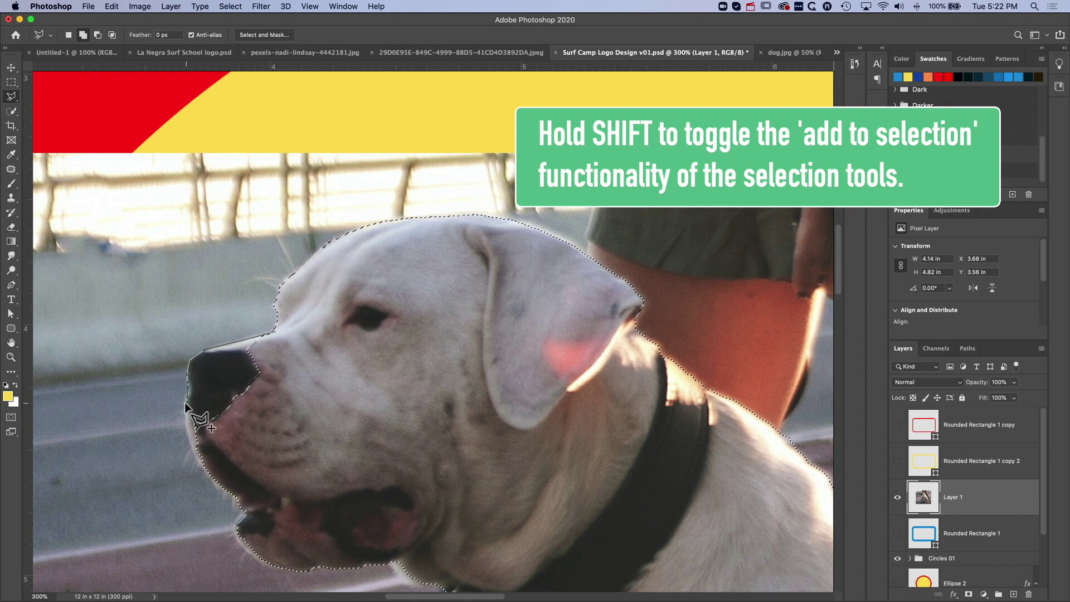
{"action": "left_click", "coordinate": [184, 405]}
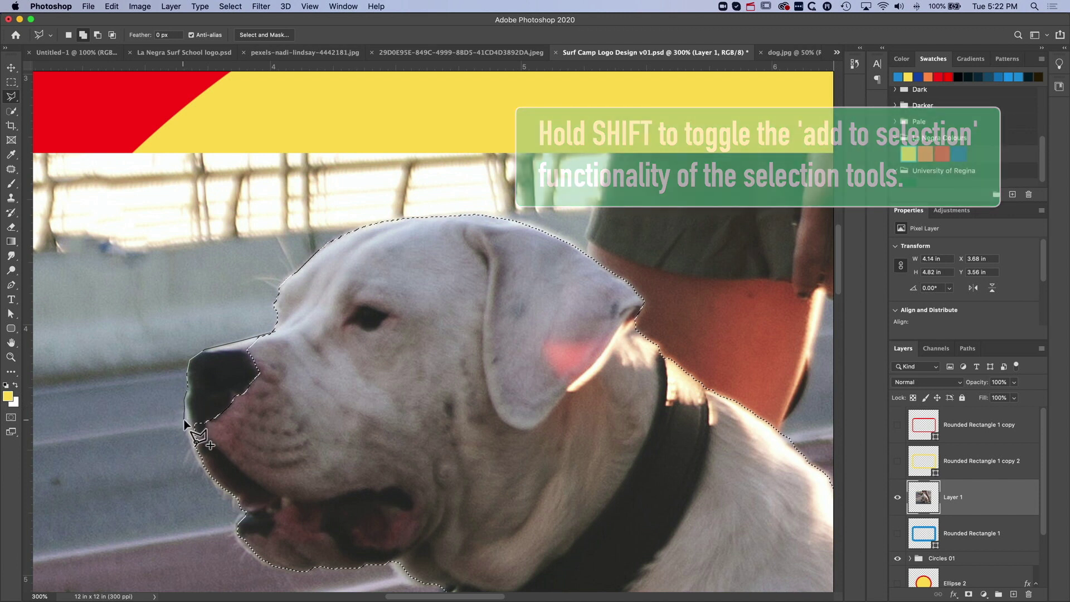
{"action": "left_click", "coordinate": [186, 437]}
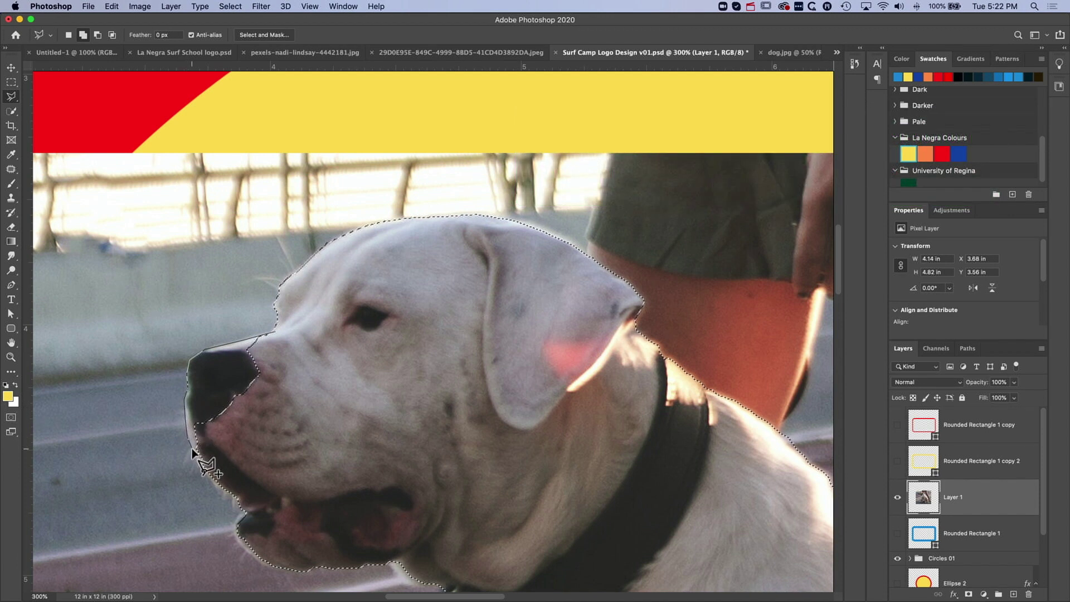
{"action": "left_click", "coordinate": [192, 449]}
{"action": "left_click", "coordinate": [204, 472]}
{"action": "double_click", "coordinate": [326, 346]}
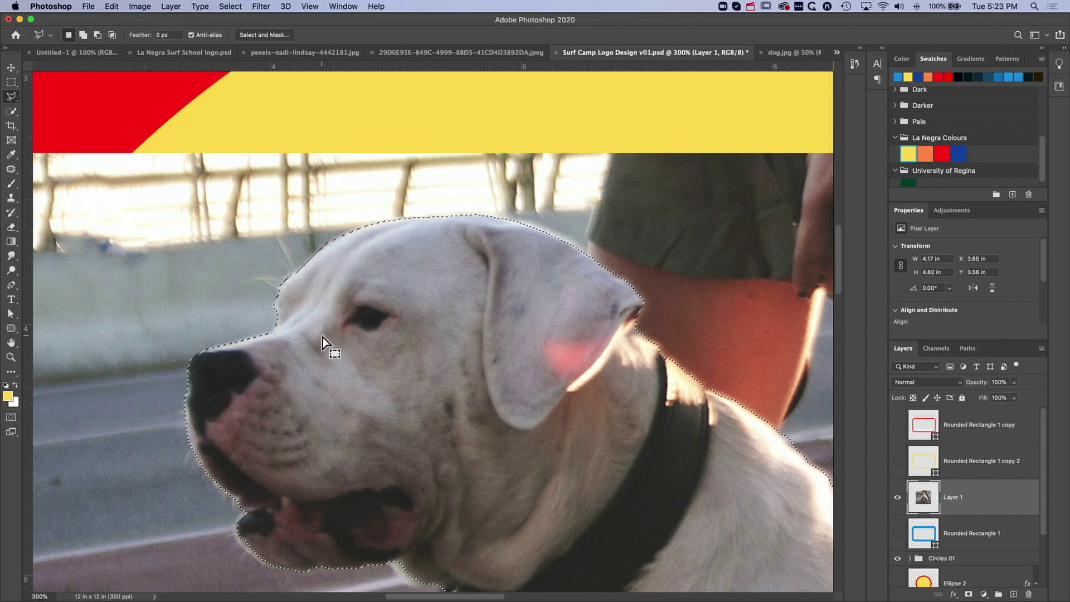
Add the jaw, the patch under the jaw and the collar area to the selection
{"action": "scroll", "coordinate": [342, 515], "scroll_direction": "down", "scroll_amount": 3}
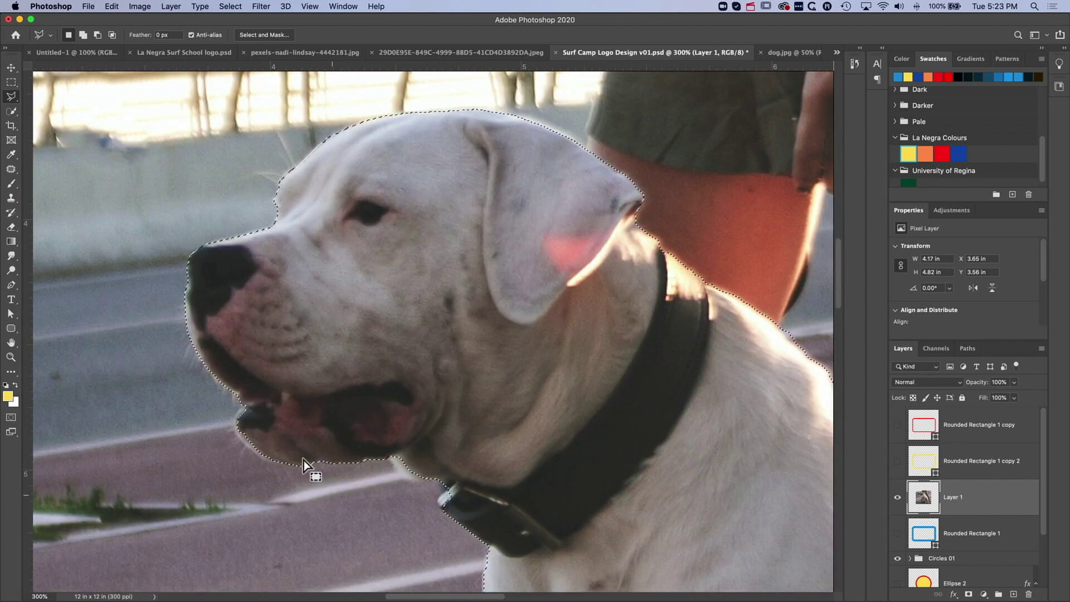
{"action": "left_click", "coordinate": [236, 419]}
{"action": "left_click", "coordinate": [258, 450]}
{"action": "double_click", "coordinate": [298, 445]}
{"action": "left_click", "coordinate": [391, 456], "text": "shift"}
{"action": "left_click", "coordinate": [421, 477]}
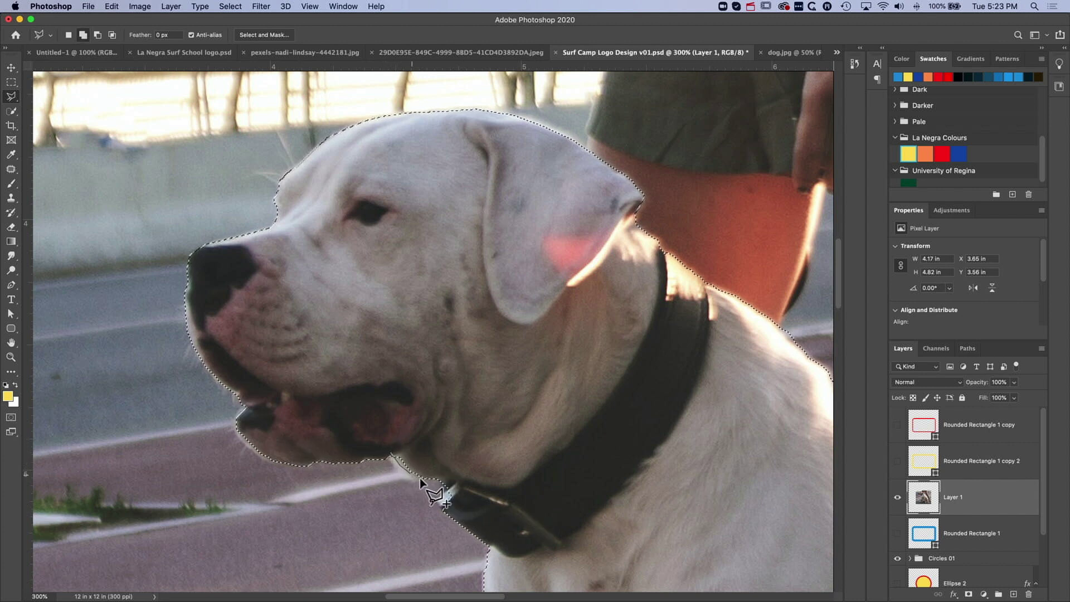
{"action": "left_click", "coordinate": [454, 477]}
{"action": "double_click", "coordinate": [446, 434]}
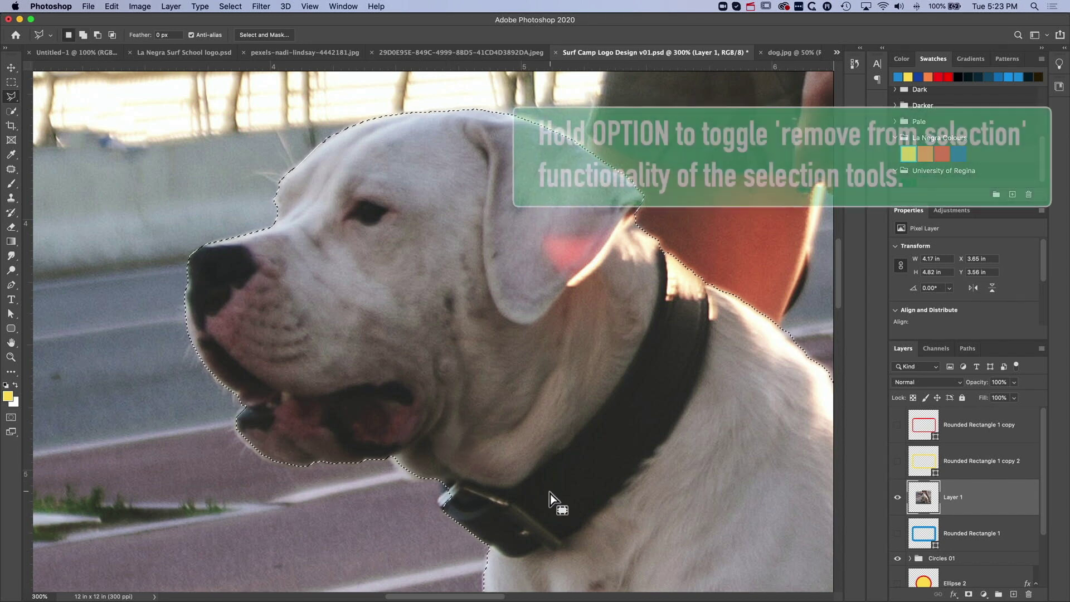
{"action": "scroll", "coordinate": [550, 499], "scroll_direction": "down", "scroll_amount": 2}
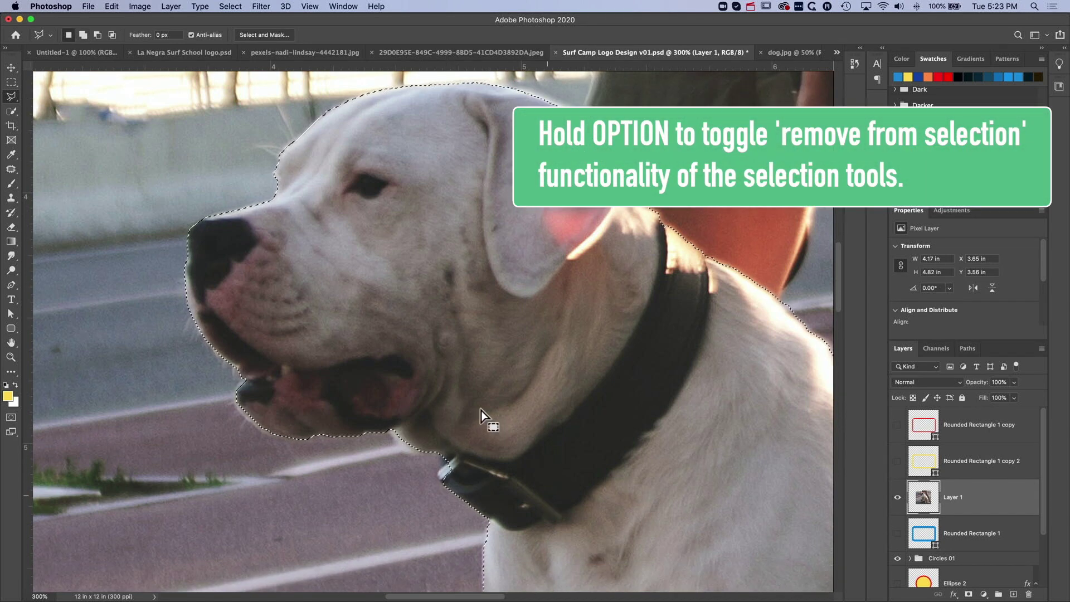
{"action": "left_click", "coordinate": [441, 440], "text": "shift"}
{"action": "left_click", "coordinate": [440, 464]}
{"action": "double_click", "coordinate": [483, 445]}
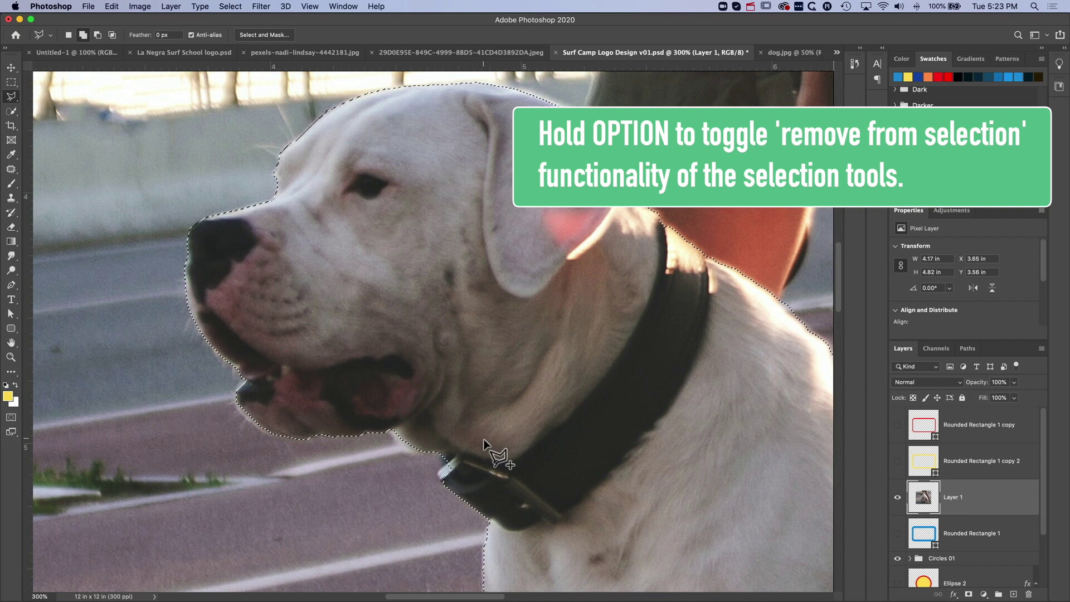
Add the neck and front leg edge to the dog selection
{"action": "scroll", "coordinate": [580, 501], "scroll_direction": "down", "scroll_amount": 10}
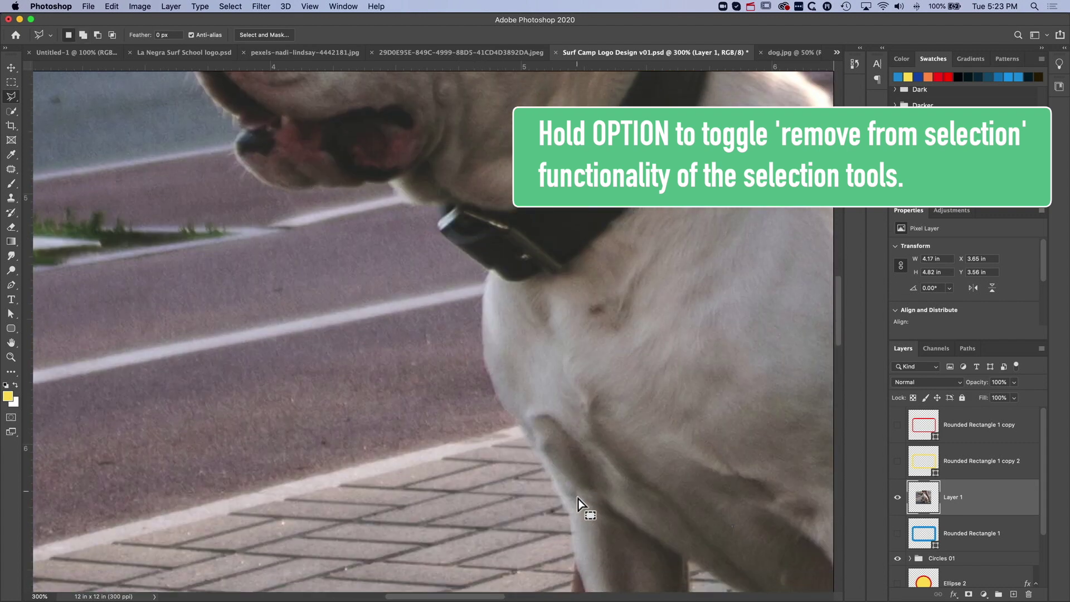
{"action": "scroll", "coordinate": [538, 415], "scroll_direction": "down", "scroll_amount": 4}
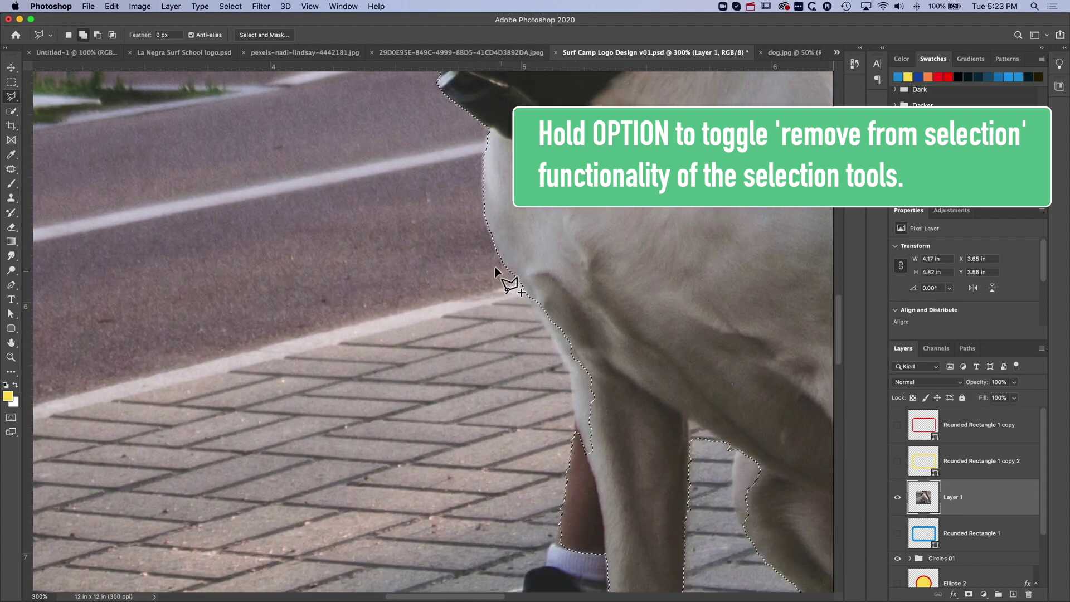
{"action": "left_click", "coordinate": [496, 234]}
{"action": "left_click", "coordinate": [502, 262]}
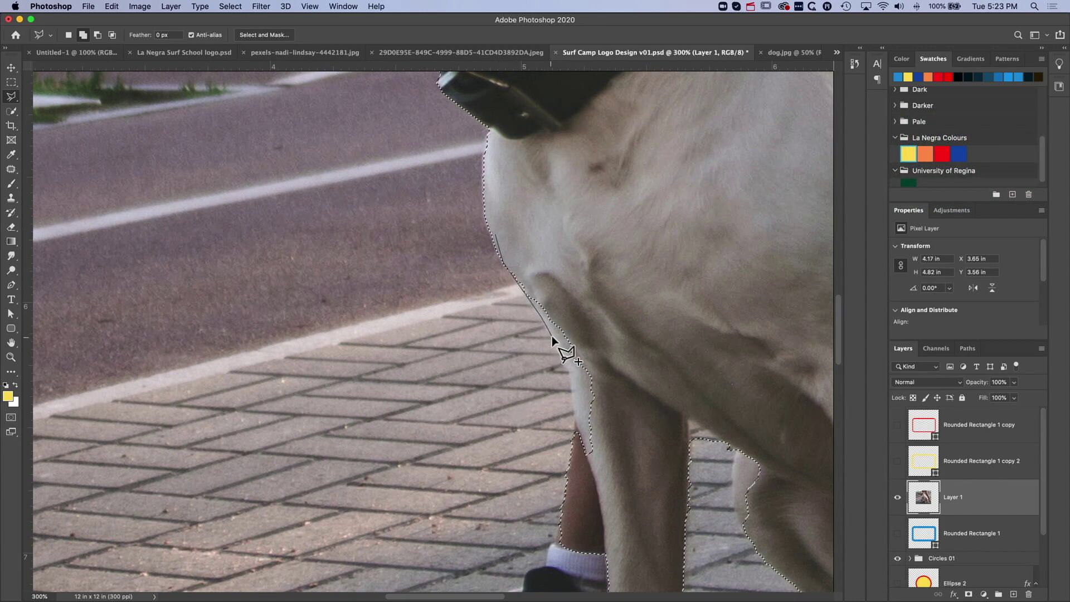
{"action": "left_click", "coordinate": [570, 374]}
{"action": "left_click", "coordinate": [579, 413]}
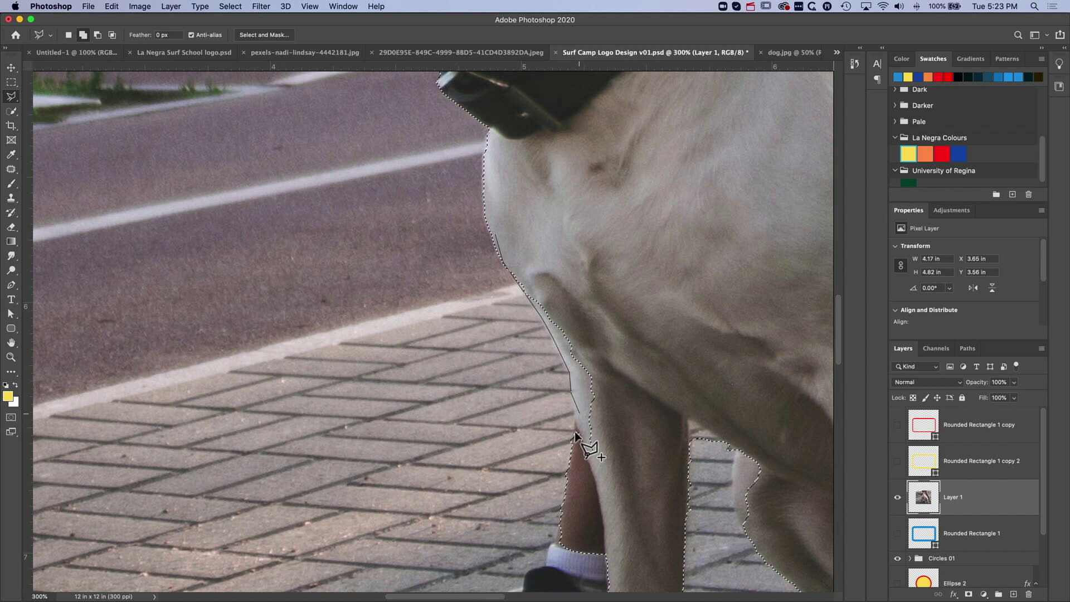
{"action": "left_click", "coordinate": [577, 432]}
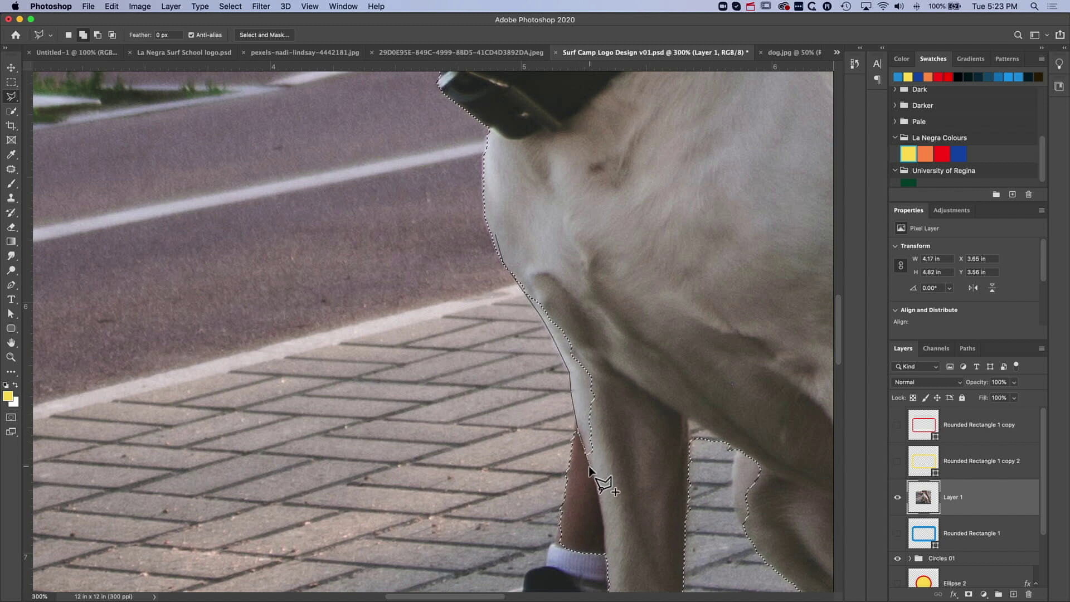
{"action": "left_click", "coordinate": [603, 509]}
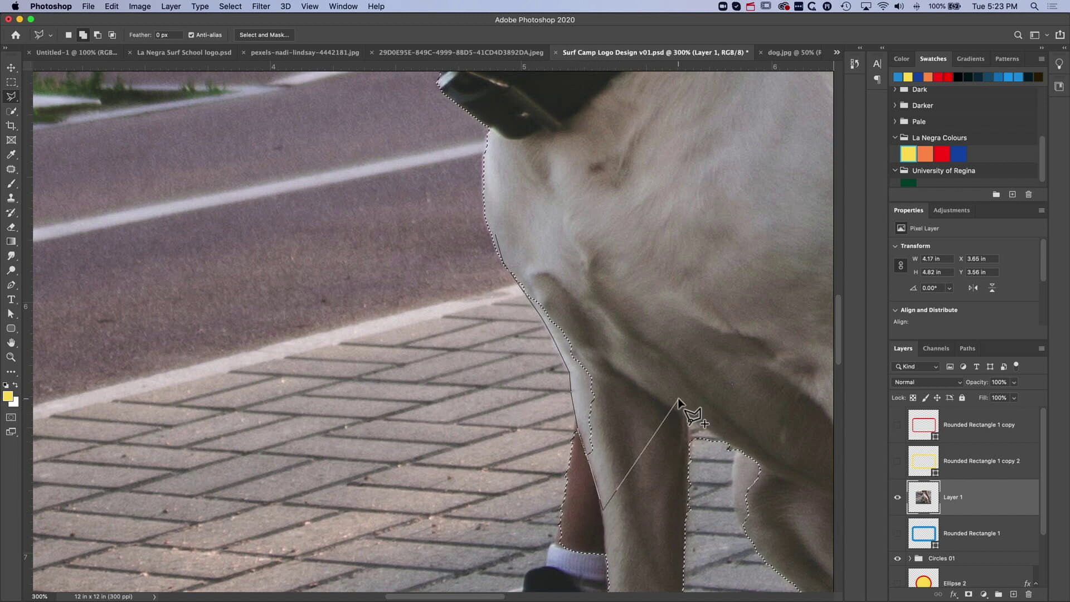
{"action": "double_click", "coordinate": [679, 402]}
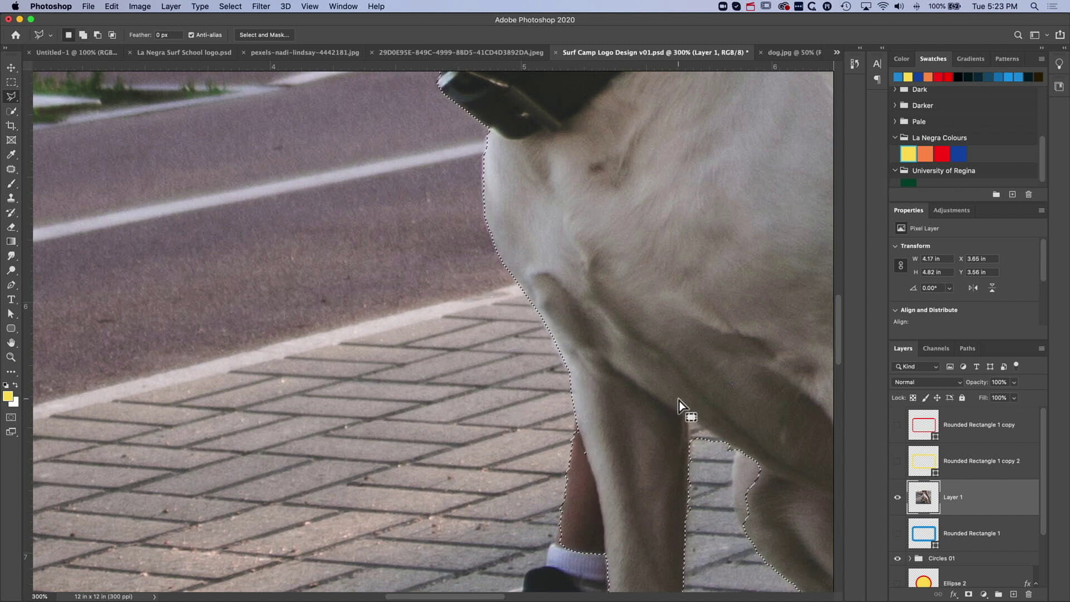
Cut the pavement area beside the front leg out of the selection
{"action": "left_click", "coordinate": [570, 406], "text": "alt"}
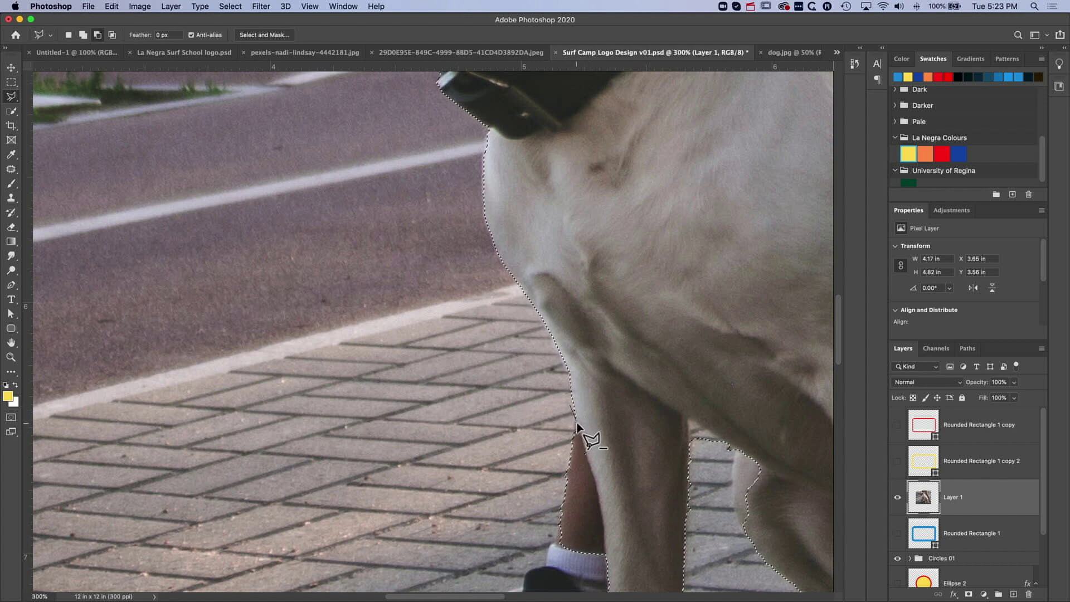
{"action": "left_click", "coordinate": [577, 426]}
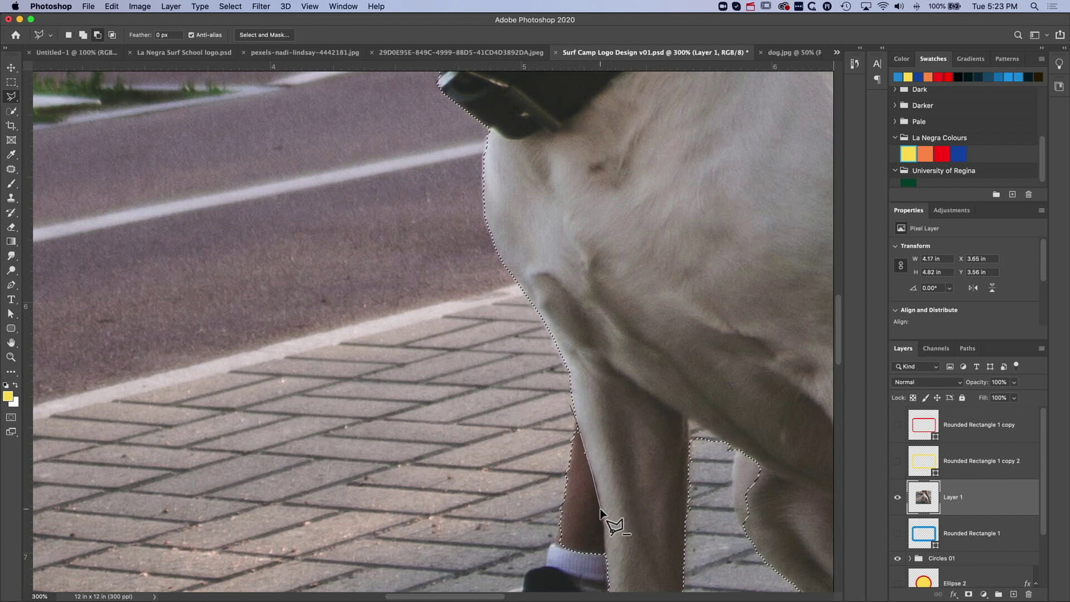
{"action": "left_click", "coordinate": [600, 510]}
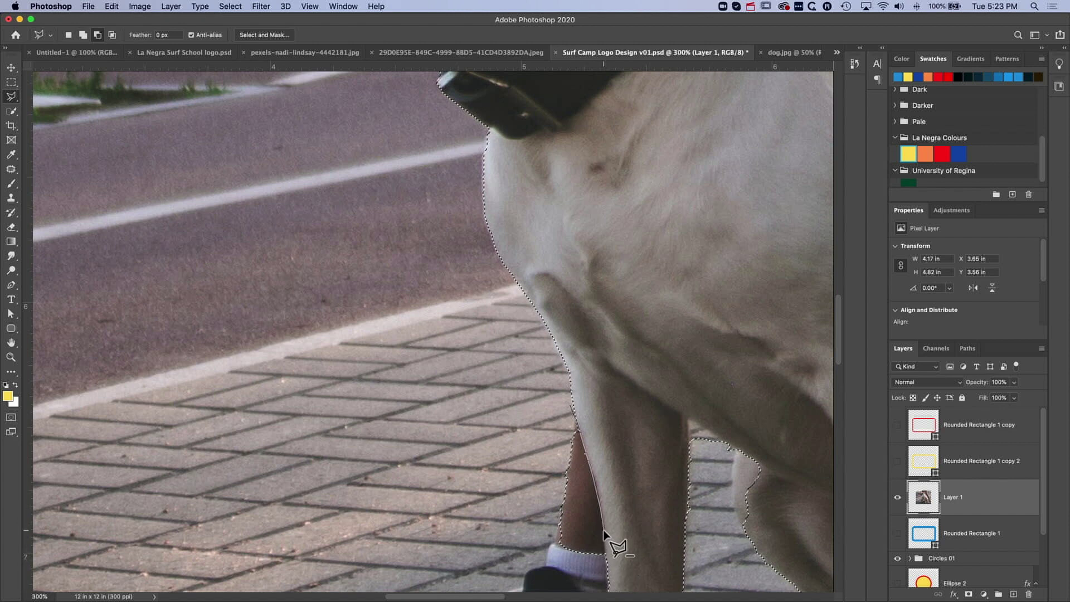
{"action": "left_click", "coordinate": [606, 566]}
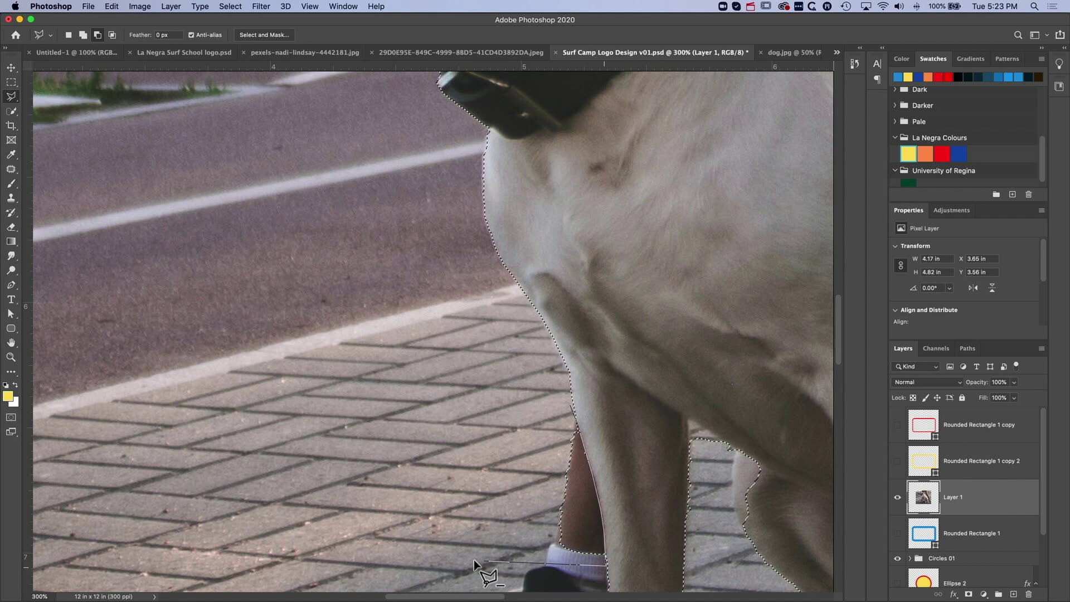
{"action": "left_click", "coordinate": [474, 560]}
{"action": "double_click", "coordinate": [518, 410]}
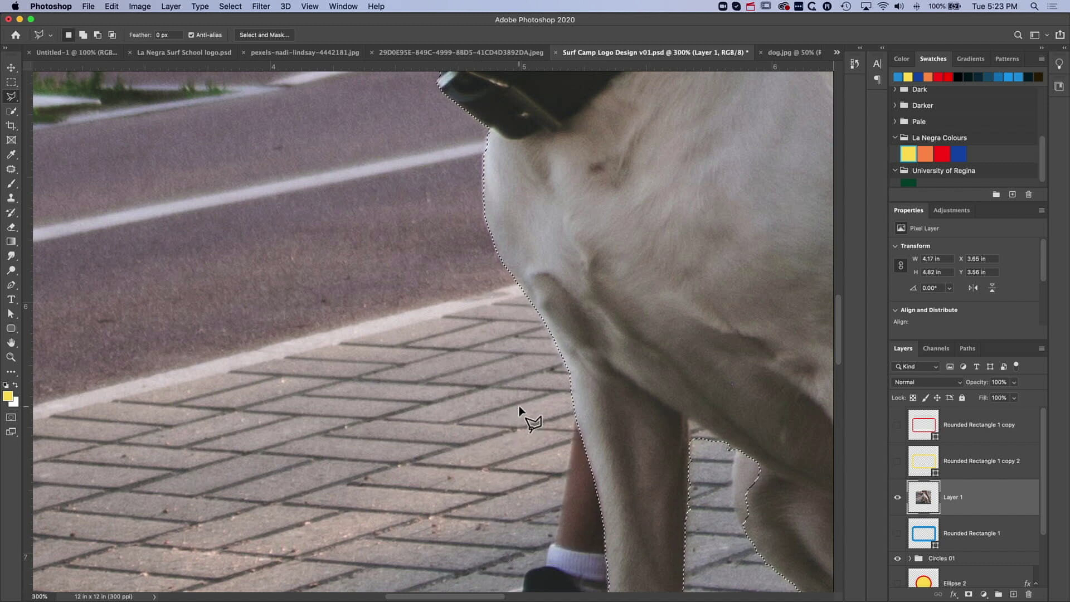
Remove the gap between the dog's legs from the selection
{"action": "scroll", "coordinate": [561, 467], "scroll_direction": "down", "scroll_amount": 5}
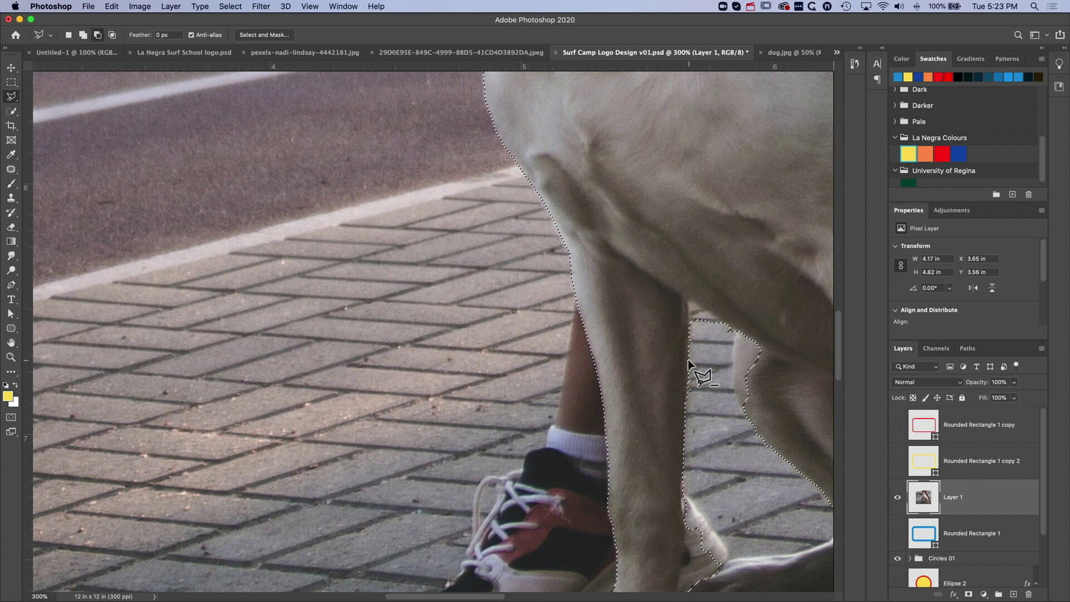
{"action": "left_click", "coordinate": [689, 323]}
{"action": "left_click", "coordinate": [689, 303]}
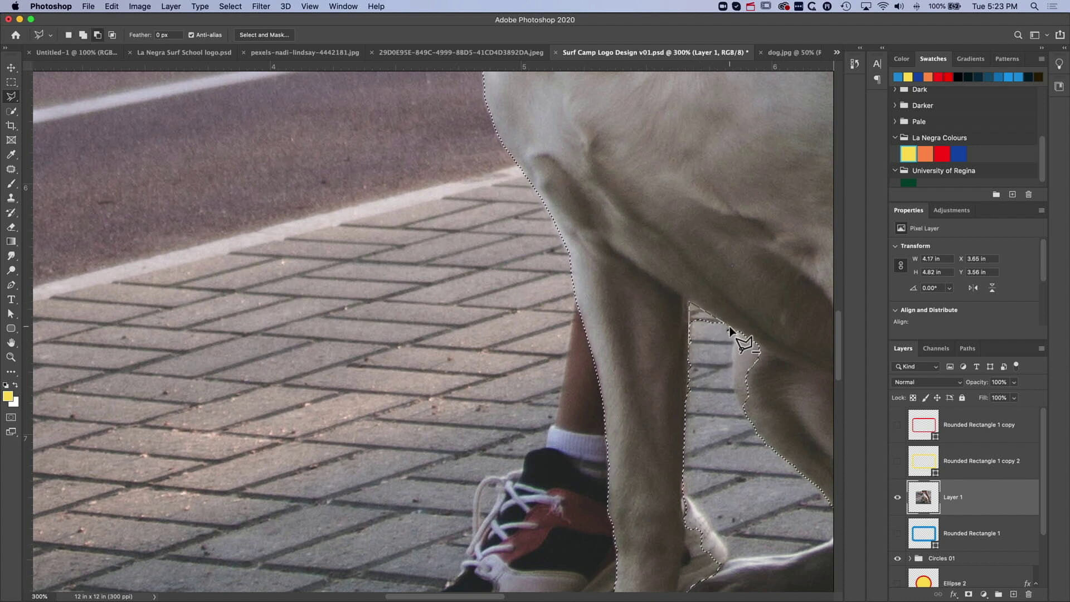
{"action": "left_click", "coordinate": [736, 330]}
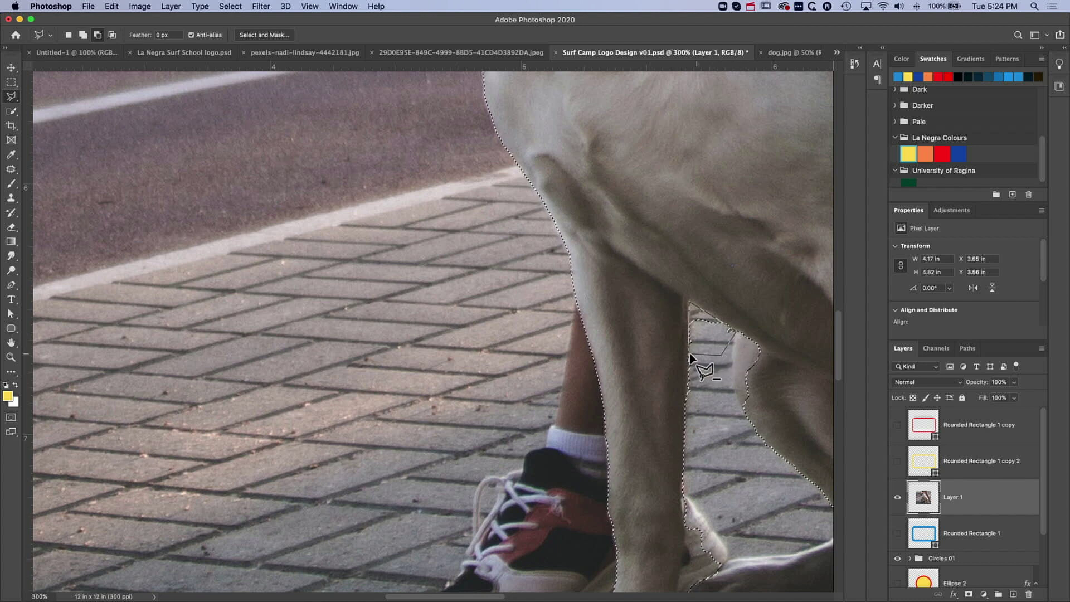
{"action": "left_click", "coordinate": [687, 430]}
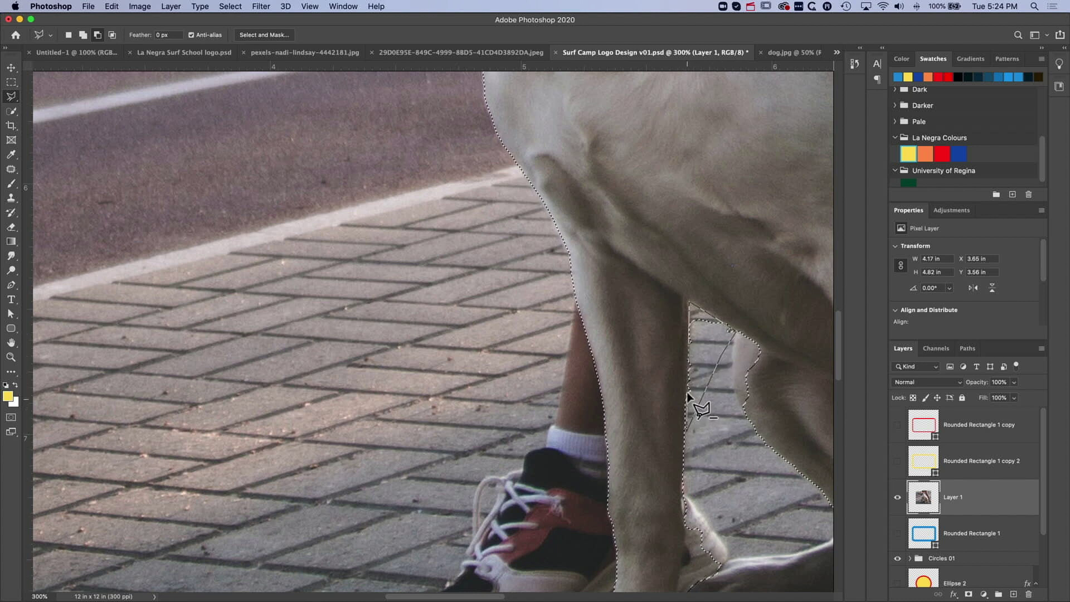
{"action": "double_click", "coordinate": [687, 352]}
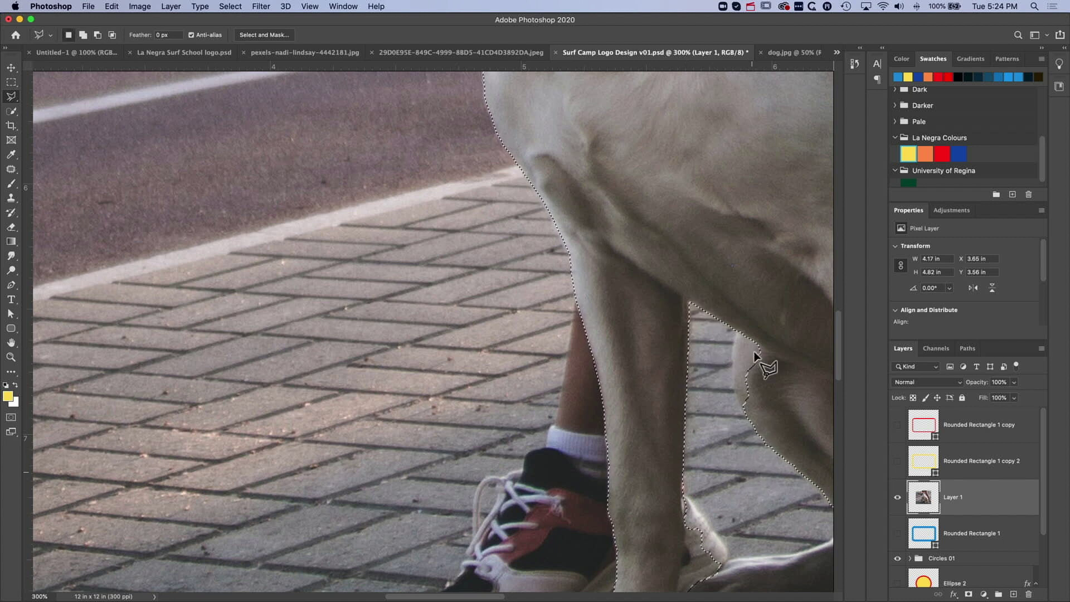
Add the fur sliver along the back leg to the selection
{"action": "left_click", "coordinate": [738, 322], "text": "shift"}
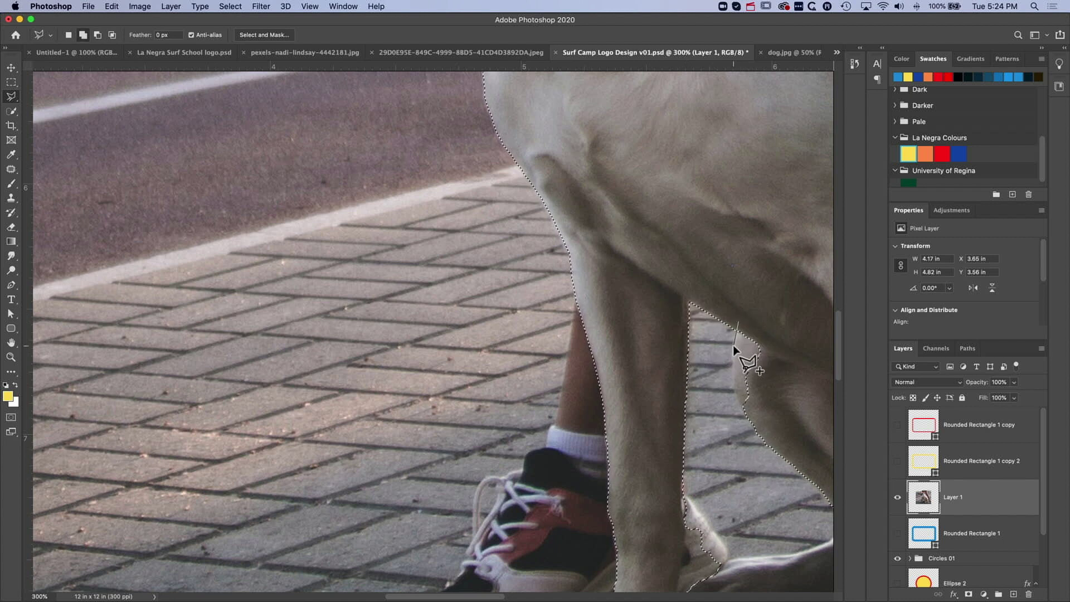
{"action": "left_click", "coordinate": [734, 366]}
{"action": "left_click", "coordinate": [734, 389]}
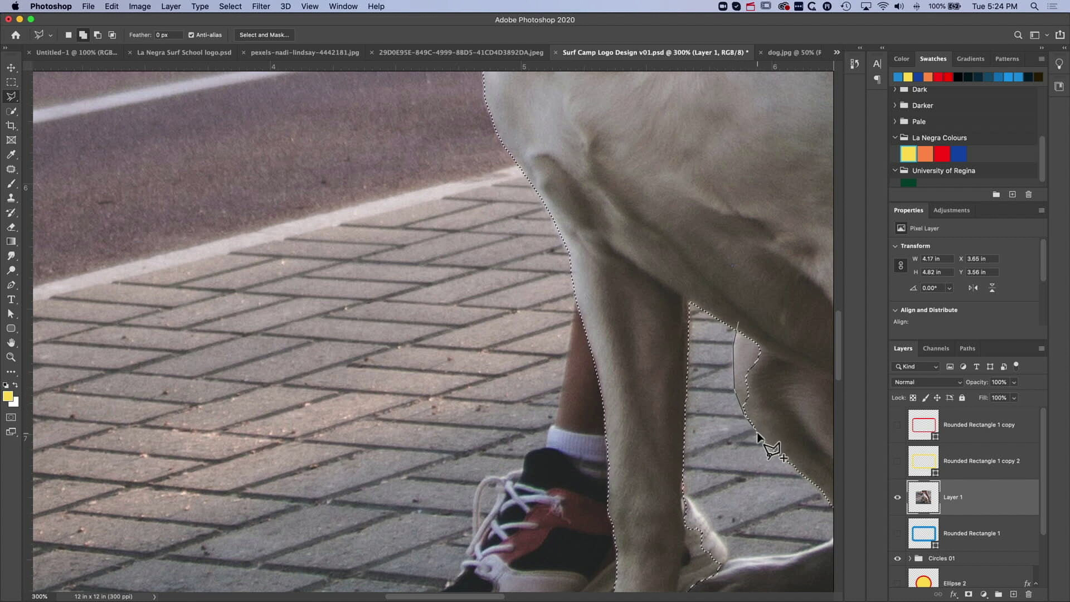
{"action": "left_click", "coordinate": [814, 443]}
{"action": "double_click", "coordinate": [818, 307]}
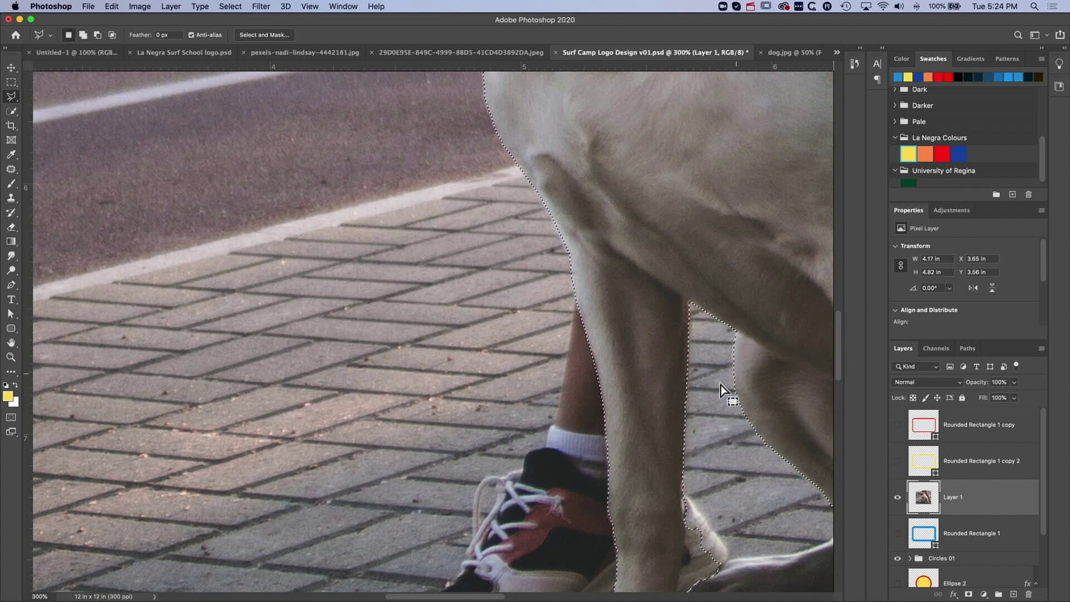
Subtract the pavement sliver and the area right of the leg down to the paw
{"action": "scroll", "coordinate": [721, 385], "scroll_direction": "down", "scroll_amount": 5}
{"action": "key", "text": "alt"}
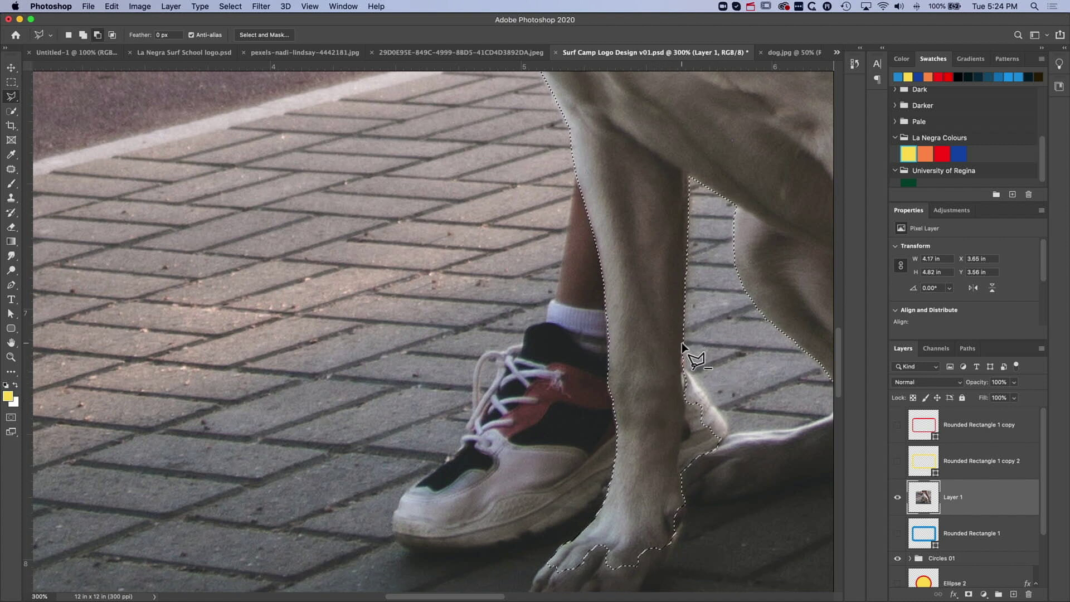
{"action": "left_click", "coordinate": [678, 378]}
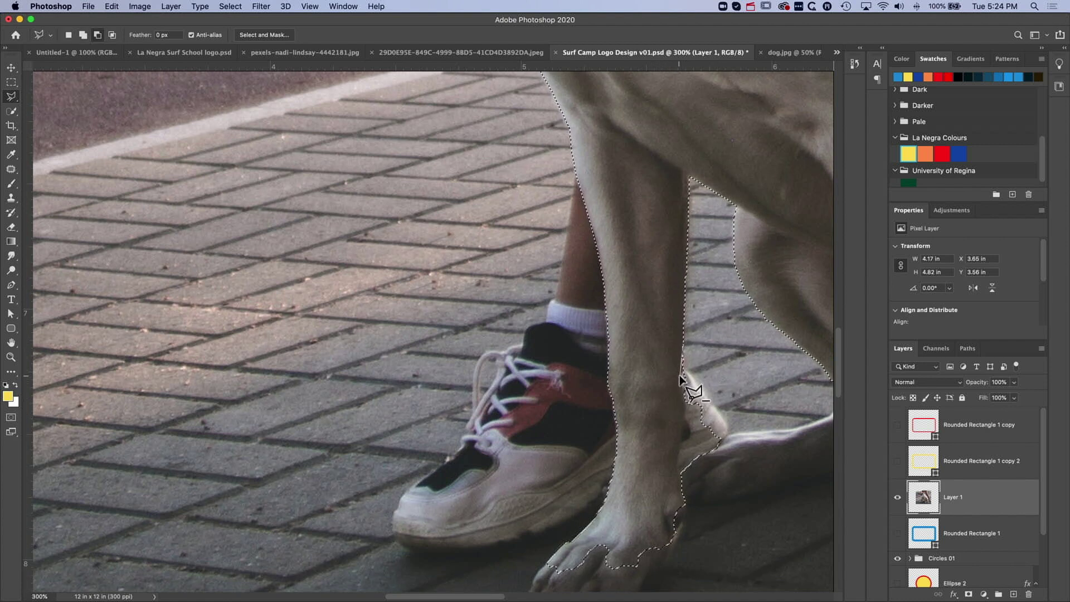
{"action": "left_click", "coordinate": [704, 412]}
{"action": "double_click", "coordinate": [683, 420]}
{"action": "left_click", "coordinate": [682, 391]}
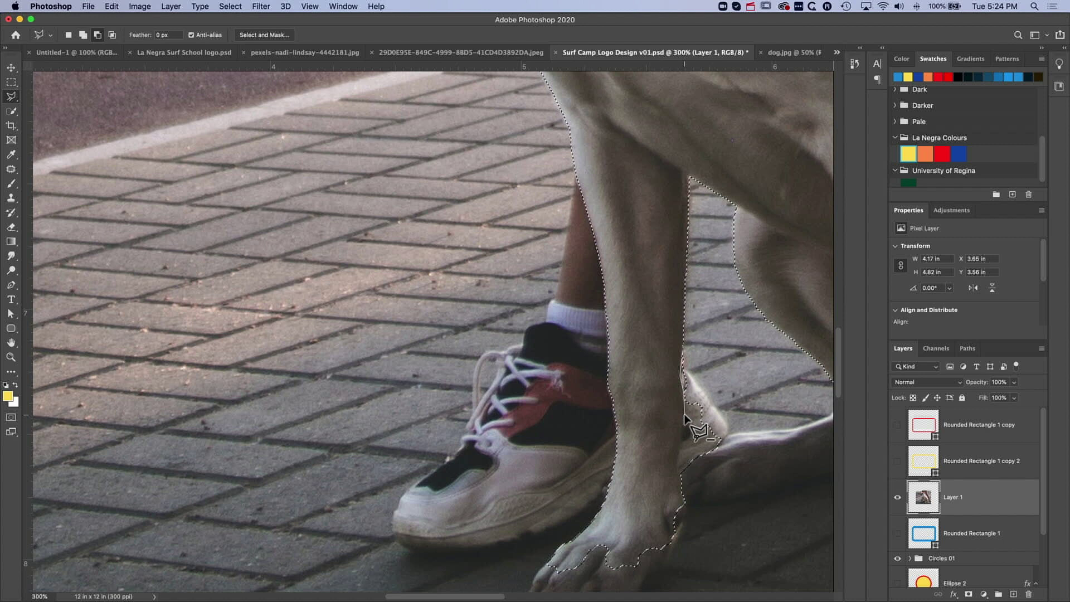
{"action": "left_click", "coordinate": [681, 473]}
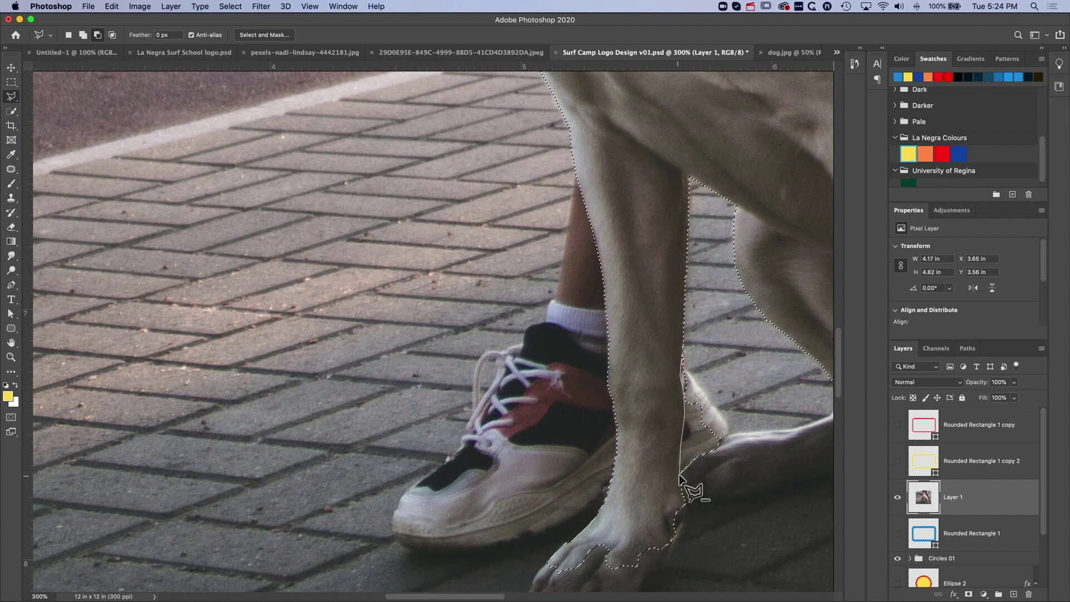
{"action": "left_click", "coordinate": [719, 507]}
{"action": "double_click", "coordinate": [801, 429]}
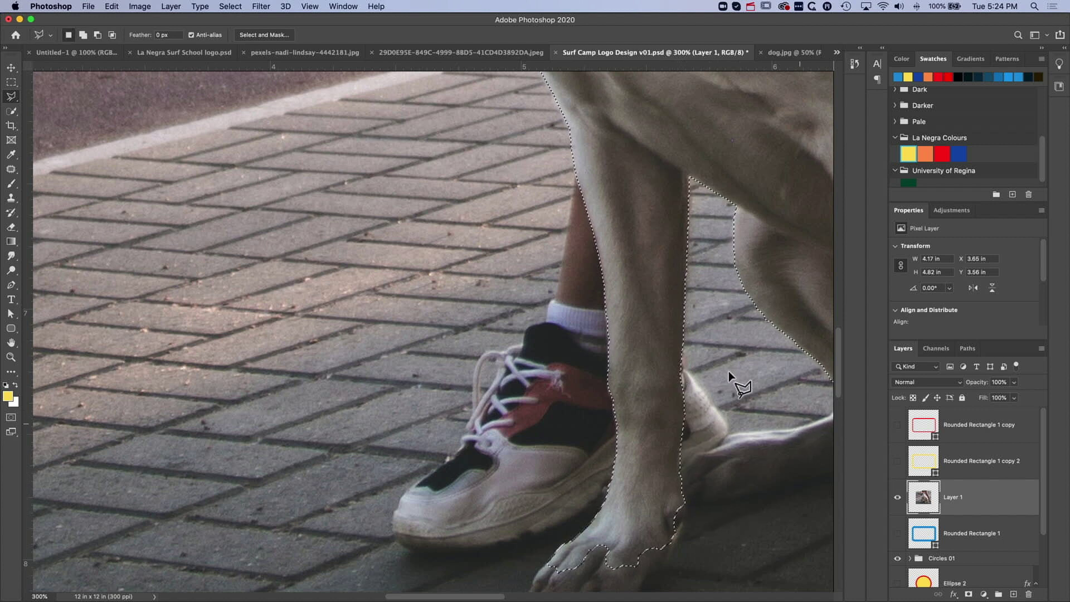
Enclose the front paw's toes and bottom edge in the selection
{"action": "scroll", "coordinate": [630, 481], "scroll_direction": "down", "scroll_amount": 3}
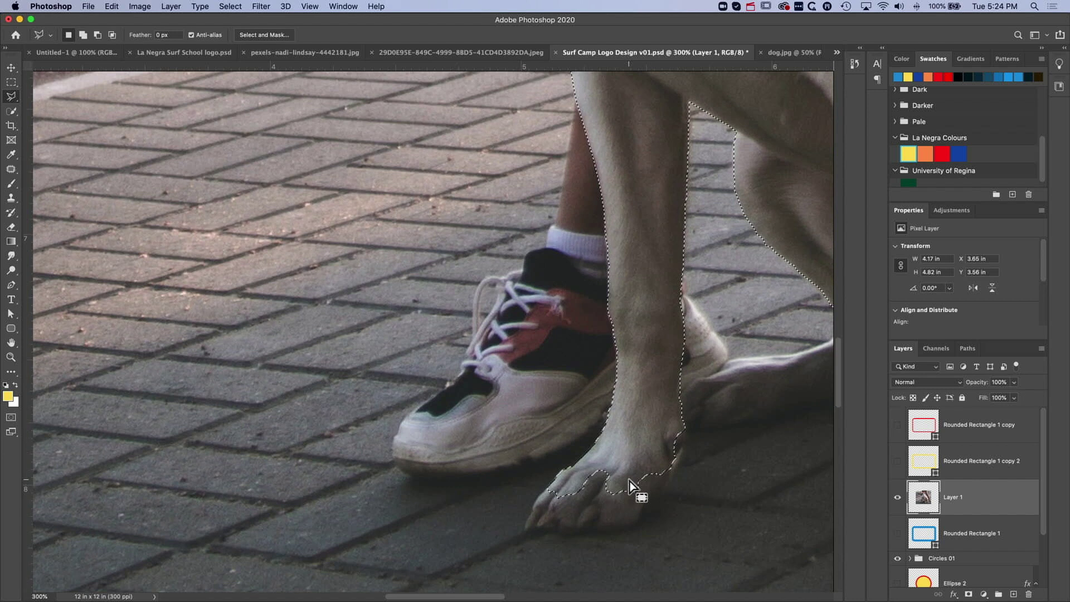
{"action": "left_click", "coordinate": [576, 459]}
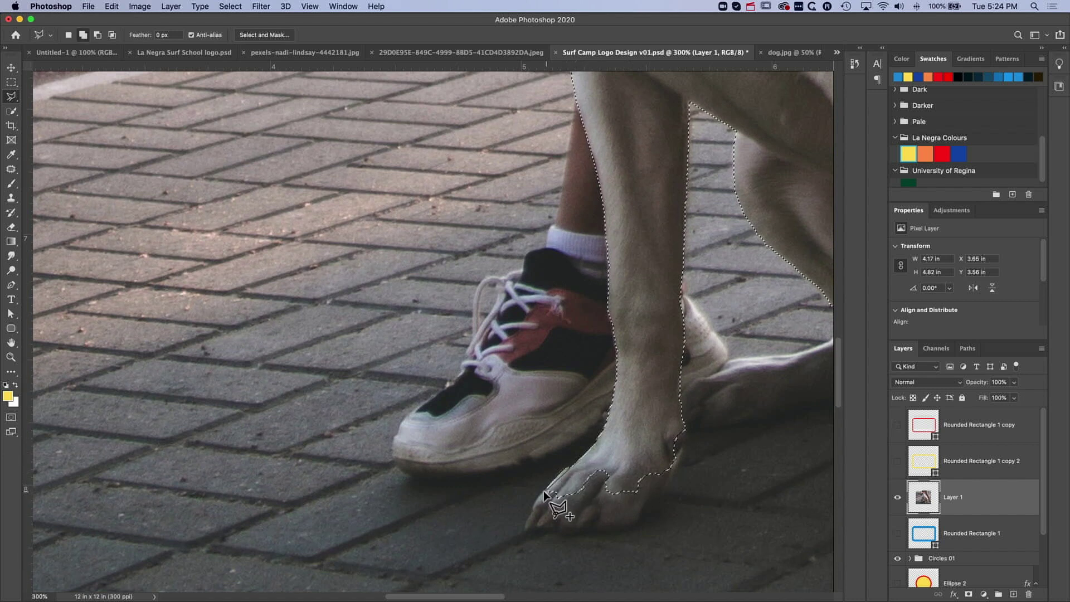
{"action": "left_click", "coordinate": [533, 508]}
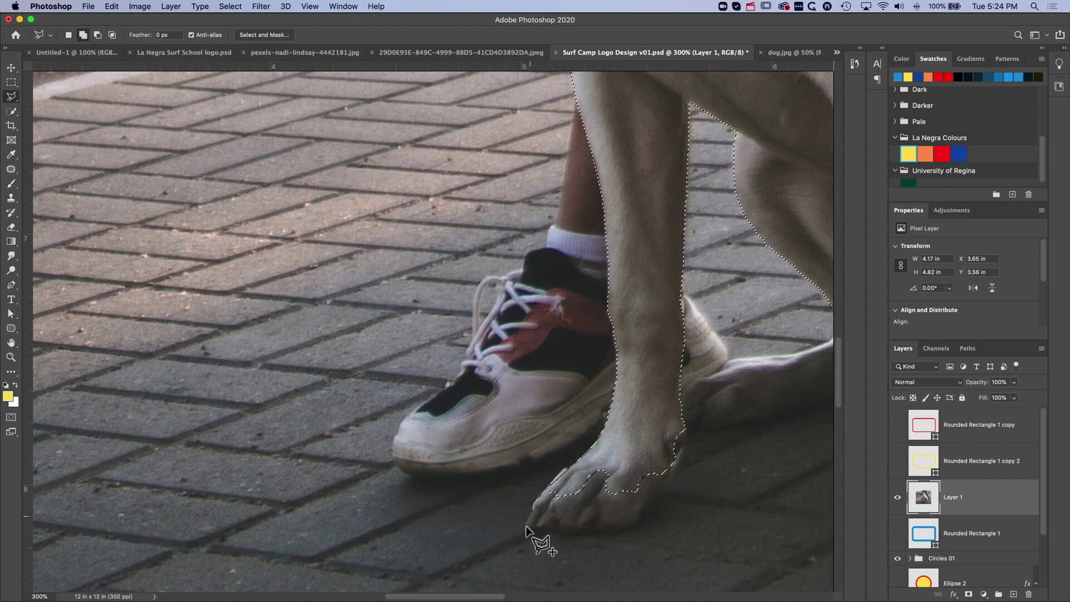
{"action": "left_click", "coordinate": [525, 528]}
{"action": "left_click", "coordinate": [557, 530]}
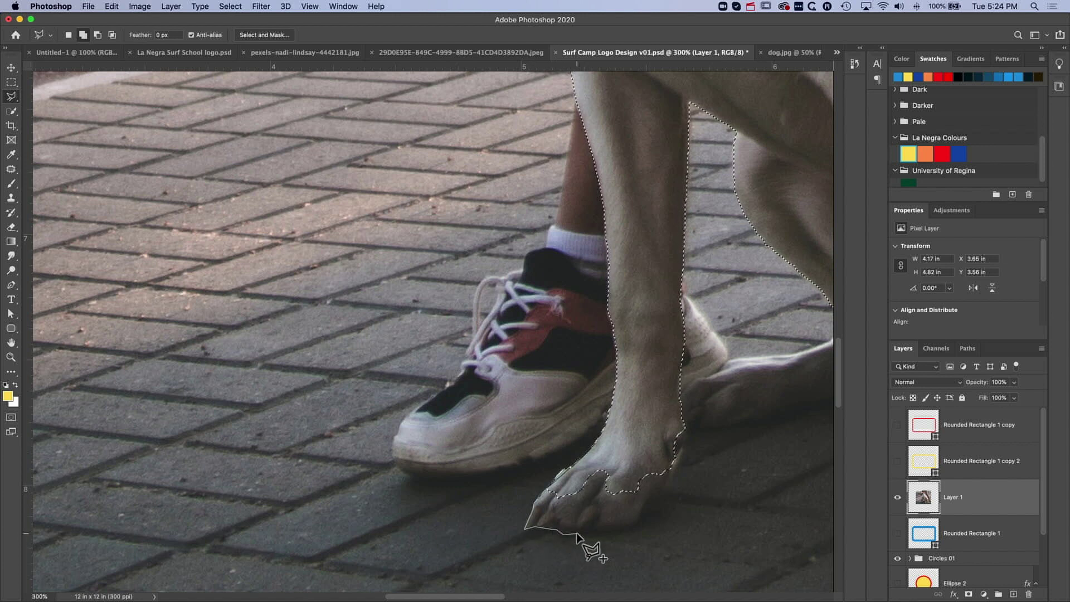
{"action": "left_click", "coordinate": [588, 530]}
{"action": "double_click", "coordinate": [613, 538]}
{"action": "left_click", "coordinate": [669, 399]}
Trace around the shadowed back paw between the legs
{"action": "scroll", "coordinate": [747, 382], "scroll_direction": "right", "scroll_amount": 8}
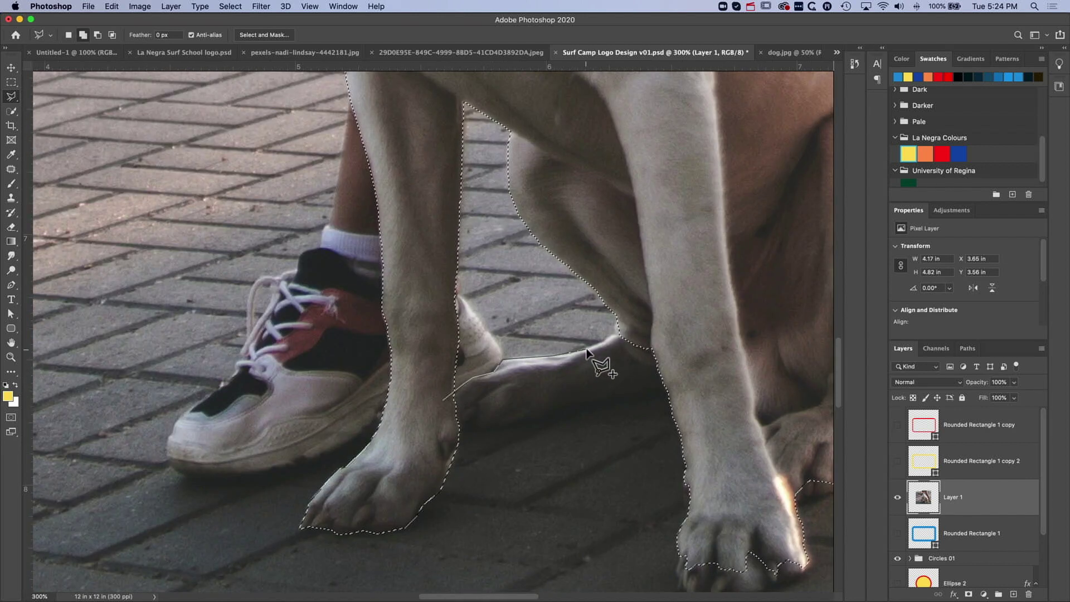
{"action": "left_click", "coordinate": [528, 429]}
{"action": "scroll", "coordinate": [653, 388], "scroll_direction": "down", "scroll_amount": 3}
{"action": "scroll", "coordinate": [653, 388], "scroll_direction": "right", "scroll_amount": 4}
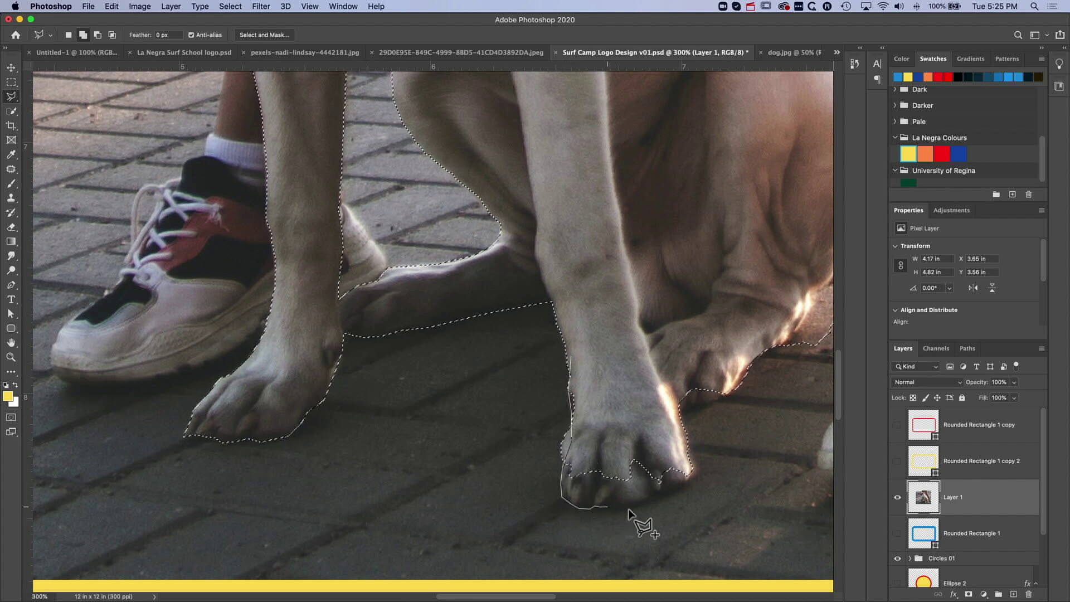
{"action": "scroll", "coordinate": [748, 402], "scroll_direction": "right", "scroll_amount": 5}
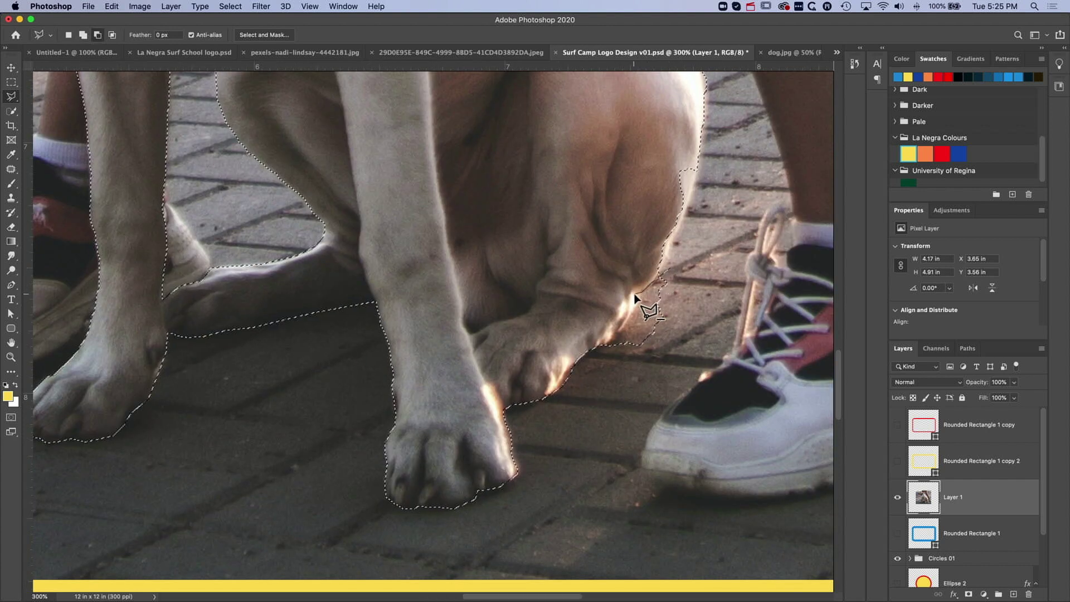
{"action": "scroll", "coordinate": [645, 301], "scroll_direction": "up", "scroll_amount": 3}
Add the rounded edge of the hindquarters to the dog selection with the Magnetic Lasso
{"action": "left_click", "coordinate": [664, 223], "text": "shift"}
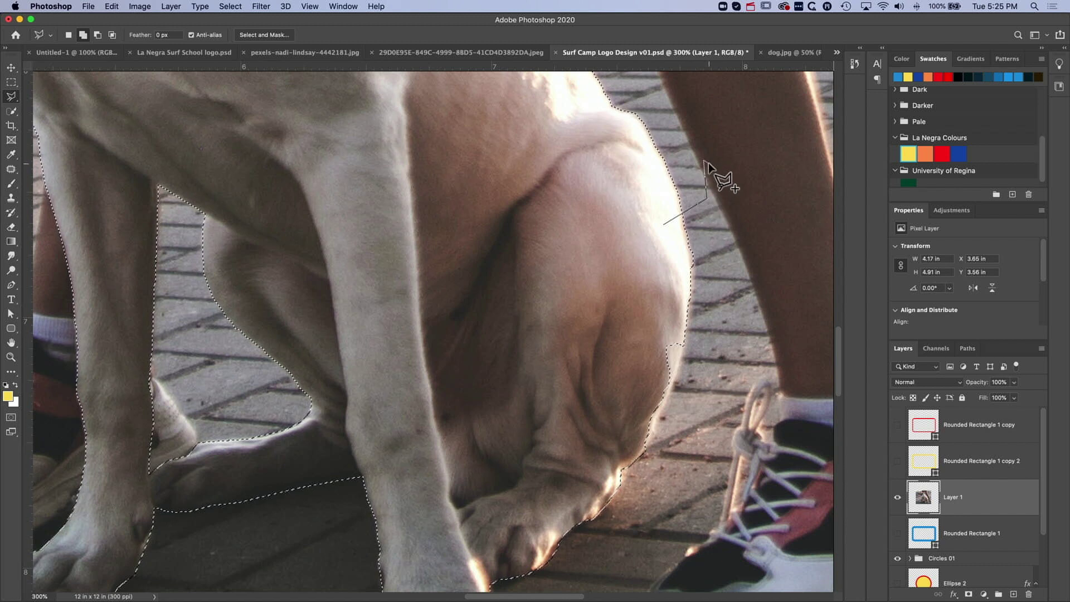
{"action": "key", "text": "Escape"}
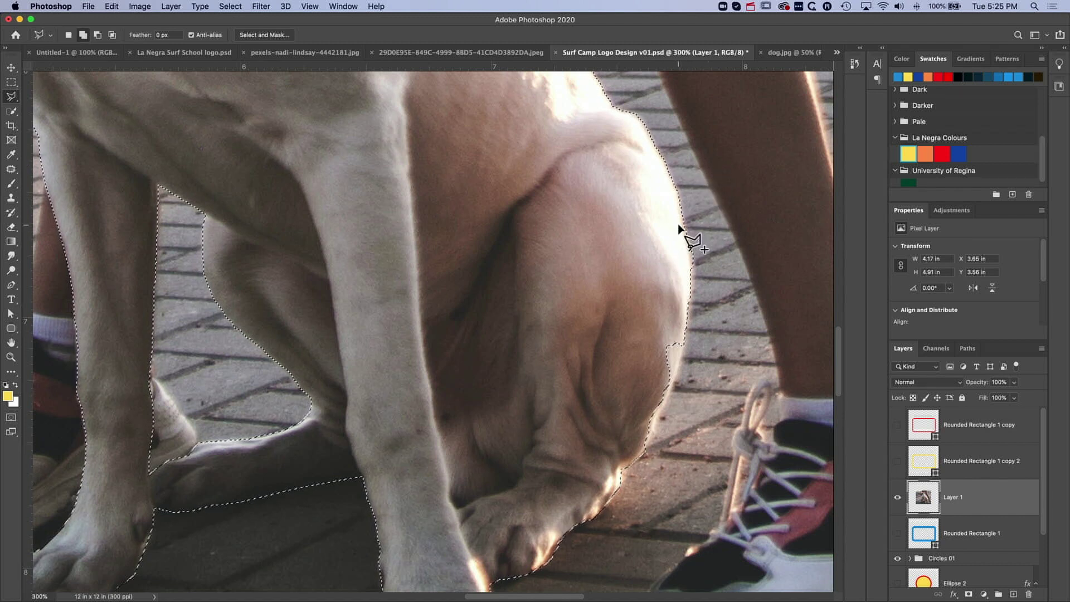
{"action": "left_click", "coordinate": [678, 224], "text": "shift"}
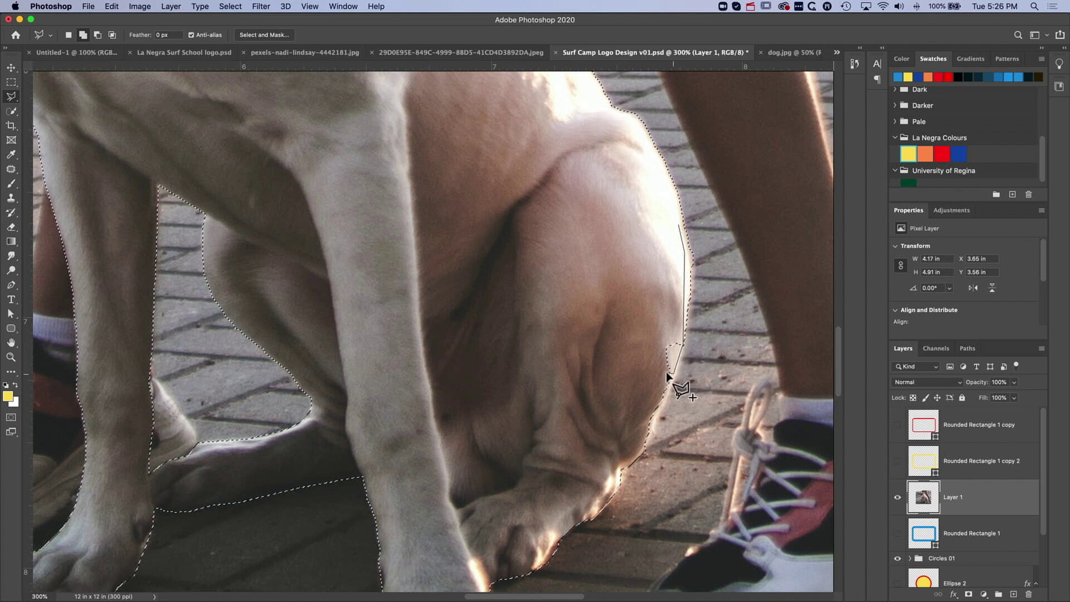
{"action": "double_click", "coordinate": [649, 465]}
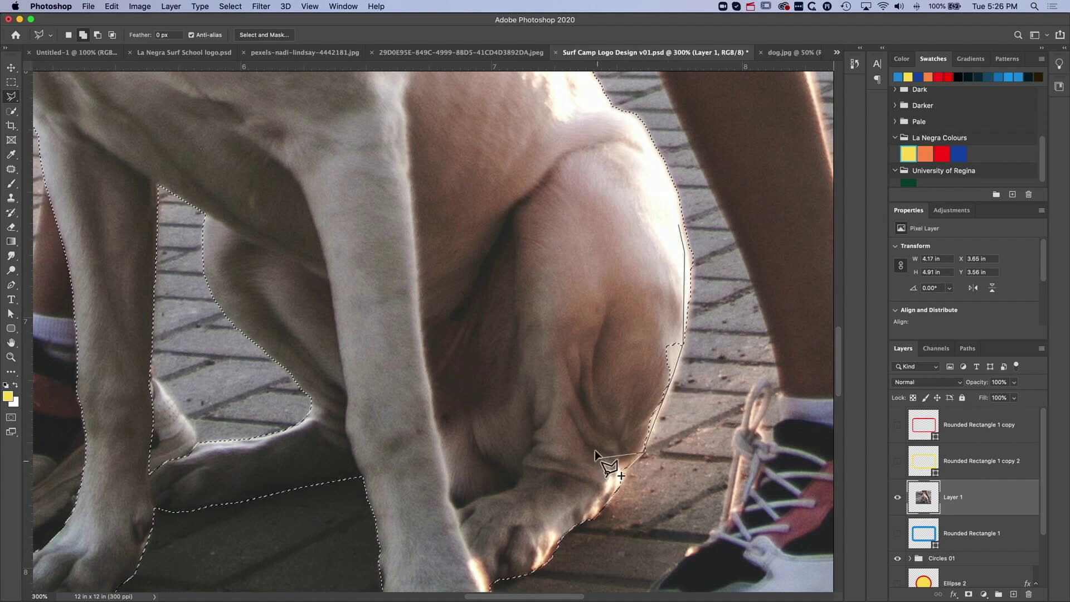
{"action": "key", "text": "alt"}
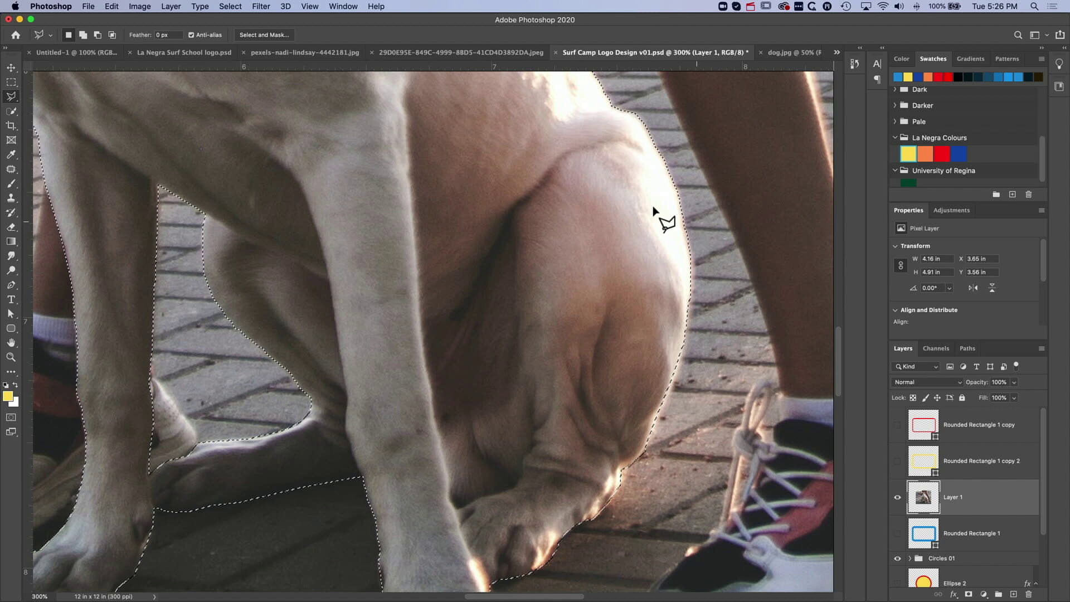
{"action": "scroll", "coordinate": [653, 209], "scroll_direction": "up", "scroll_amount": 6}
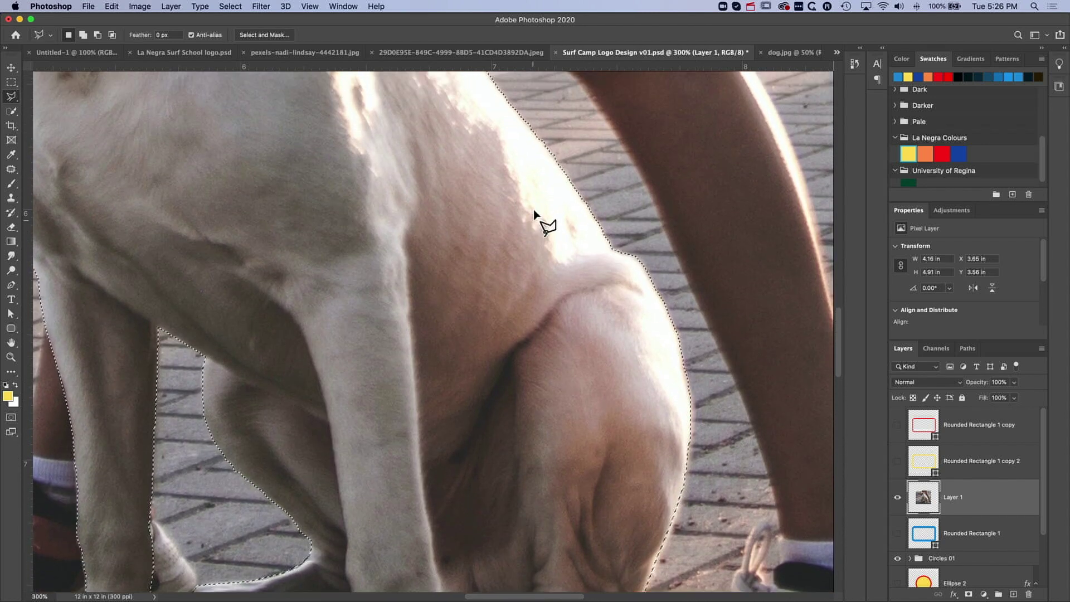
{"action": "scroll", "coordinate": [534, 212], "scroll_direction": "up", "scroll_amount": 14}
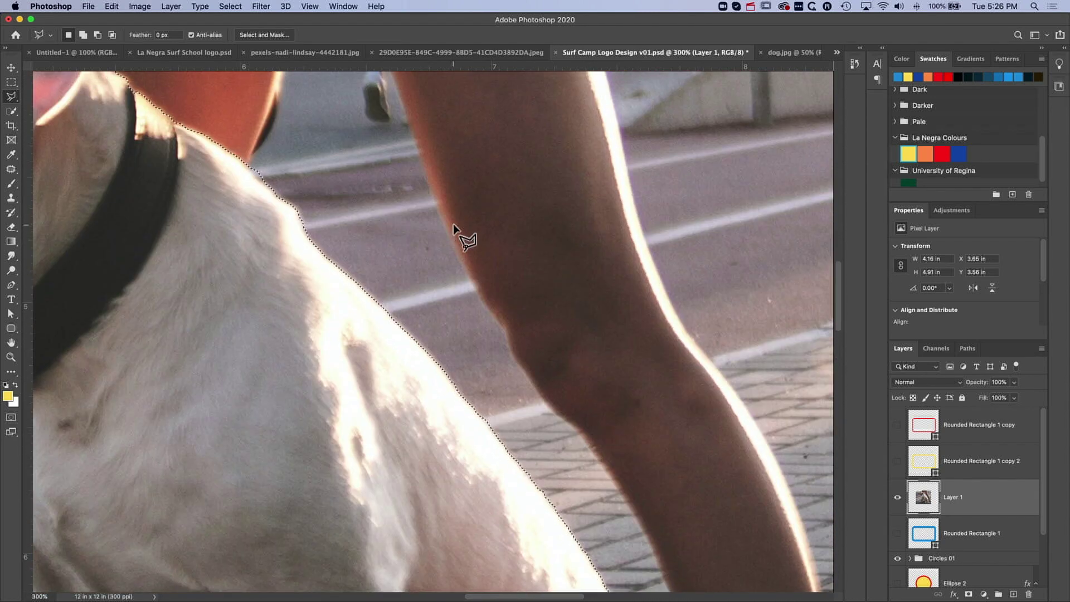
{"action": "scroll", "coordinate": [453, 223], "scroll_direction": "up", "scroll_amount": 20}
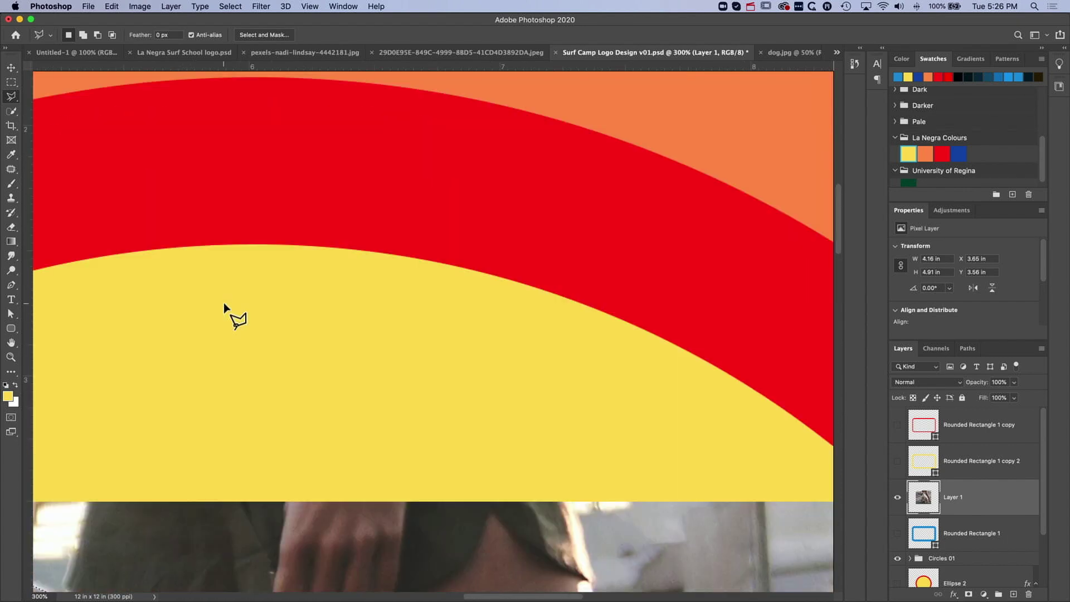
Mask Layer 1 to the selection so only the cut-out dog shows on the yellow centre
{"action": "key", "text": "super+0"}
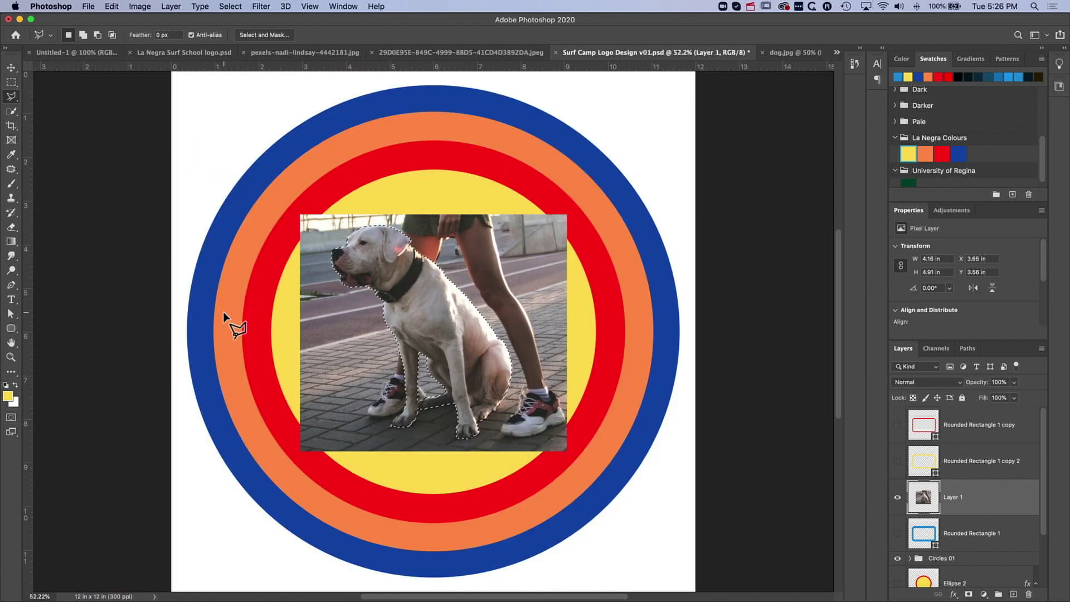
{"action": "left_click", "coordinate": [968, 595]}
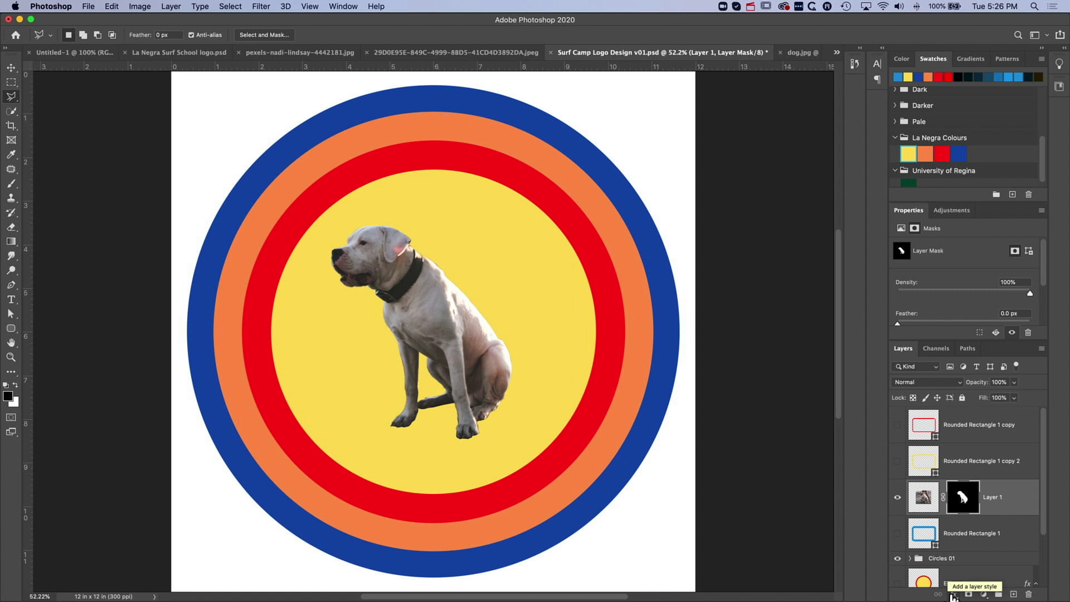
Add a Levels adjustment layer above the dog and enlarge its Properties panel
{"action": "left_click", "coordinate": [983, 595]}
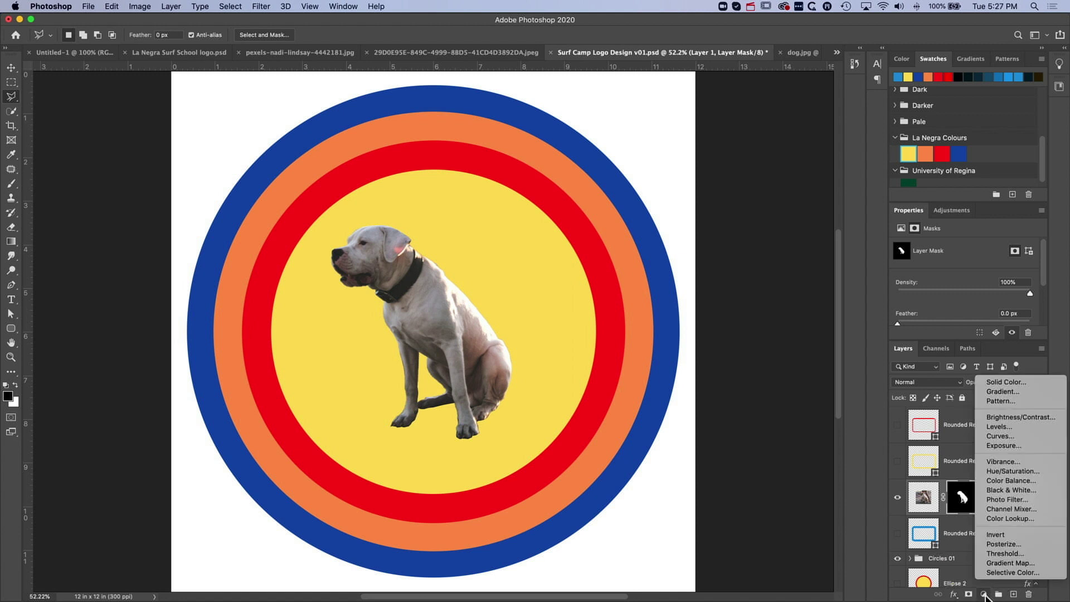
{"action": "left_click", "coordinate": [1021, 427]}
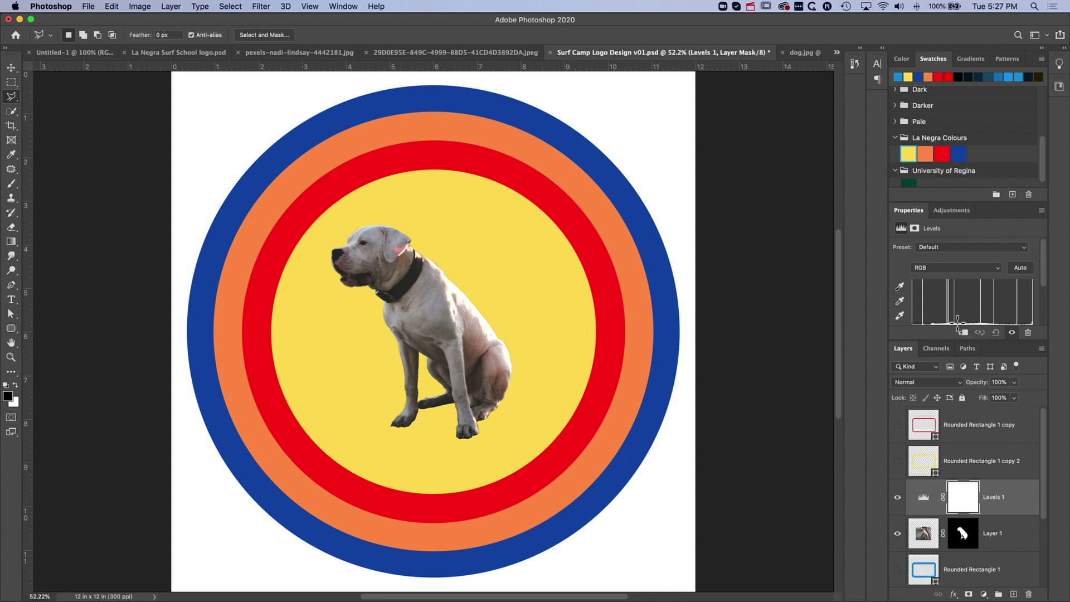
{"action": "left_click_drag", "start_coordinate": [924, 340], "coordinate": [926, 402]}
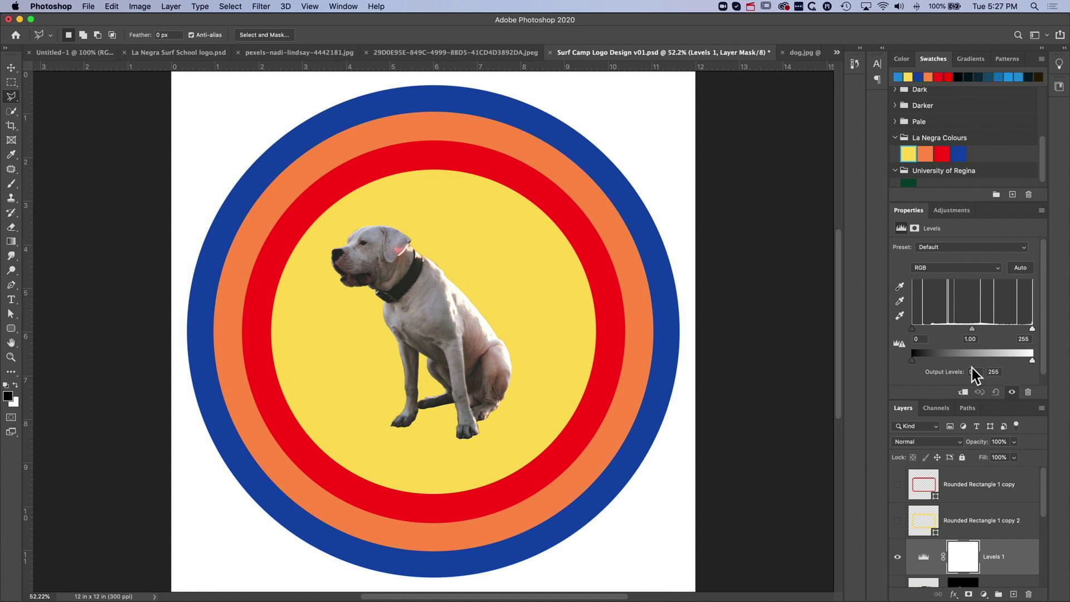
{"action": "double_click", "coordinate": [930, 60]}
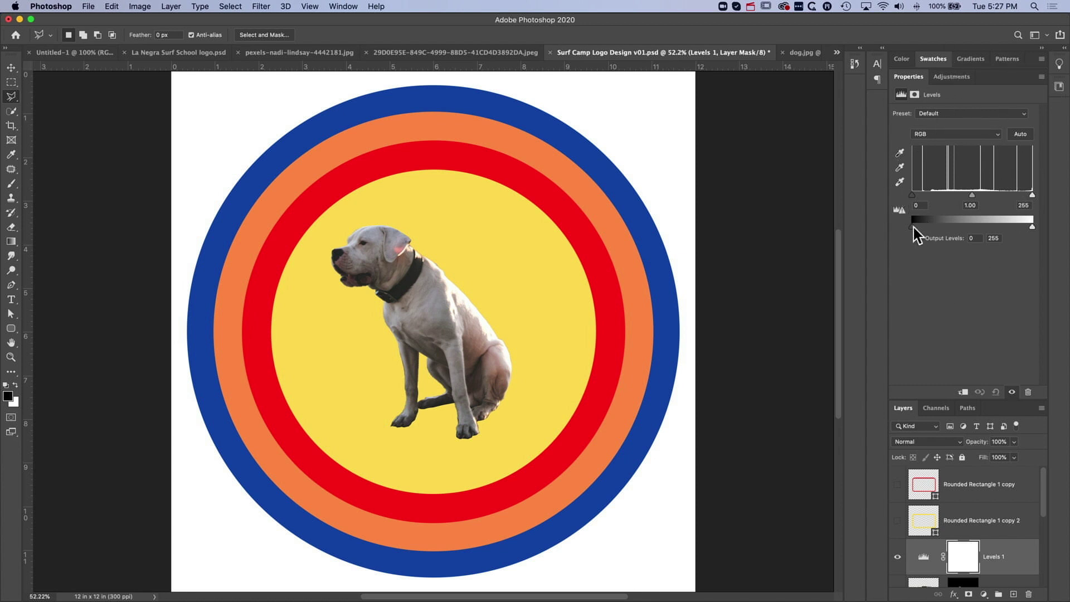
Set the Levels output range to 64–136 with gamma 0.54, dimming the whole logo
{"action": "left_click_drag", "start_coordinate": [914, 227], "coordinate": [921, 227]}
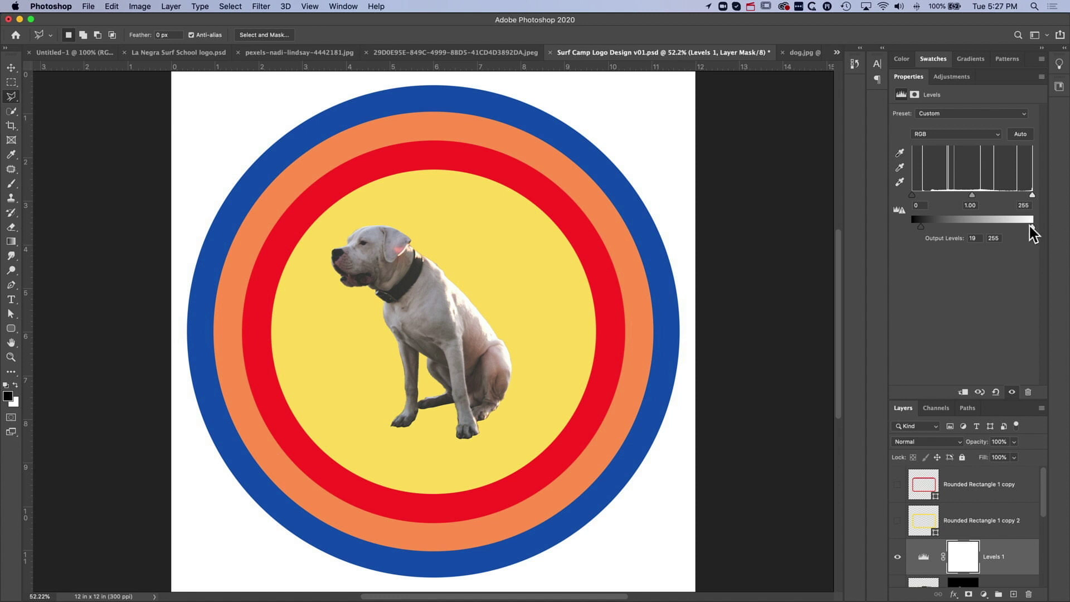
{"action": "left_click_drag", "start_coordinate": [1031, 226], "coordinate": [1005, 227]}
{"action": "left_click_drag", "start_coordinate": [920, 229], "coordinate": [933, 229]}
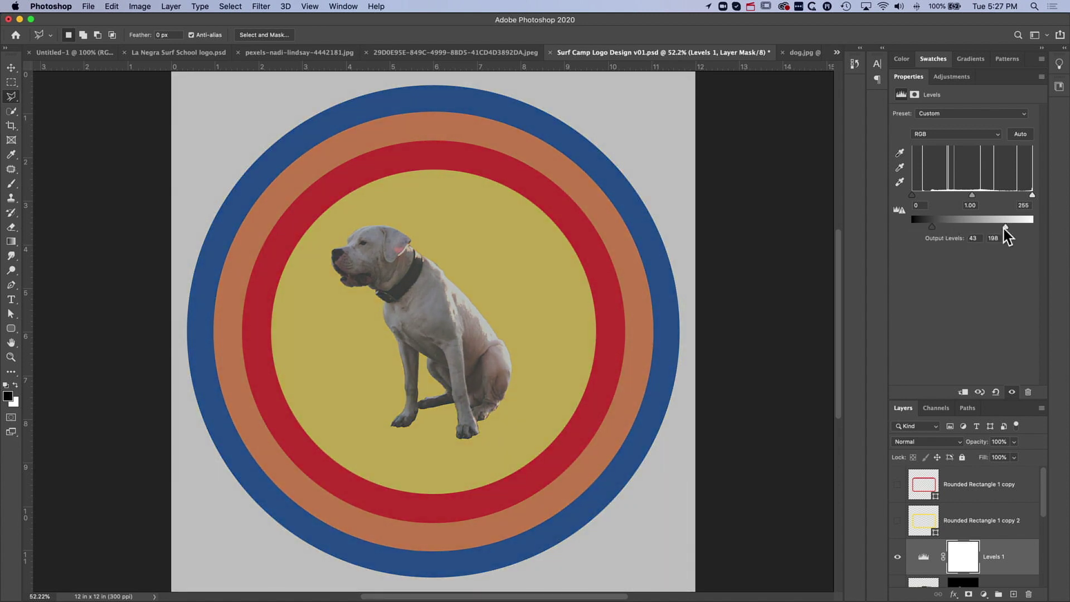
{"action": "left_click_drag", "start_coordinate": [1005, 228], "coordinate": [1002, 228]}
{"action": "left_click_drag", "start_coordinate": [972, 195], "coordinate": [999, 195]}
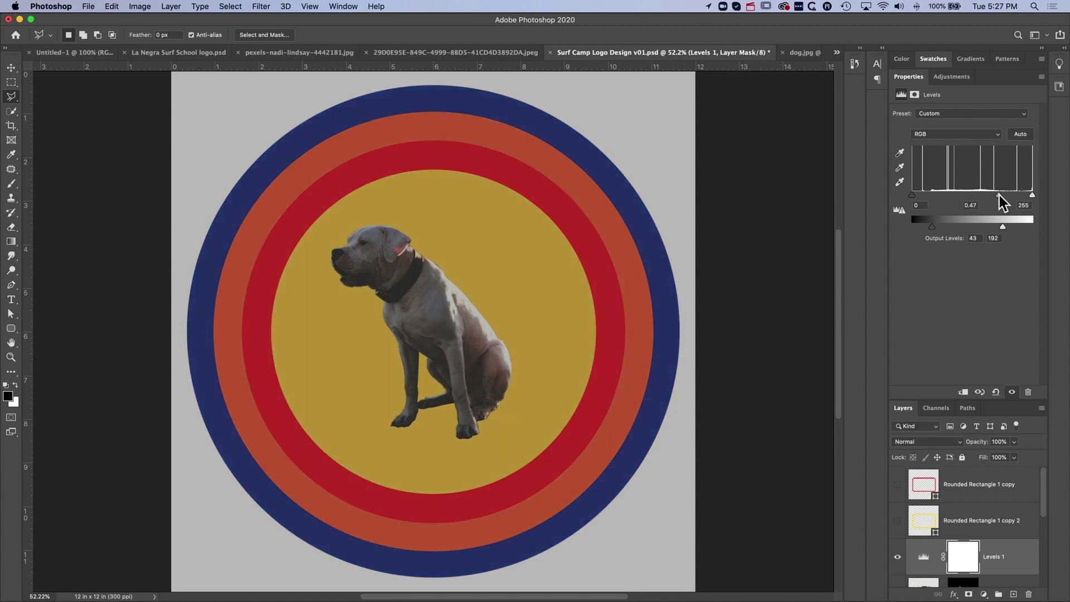
{"action": "left_click_drag", "start_coordinate": [935, 224], "coordinate": [938, 226]}
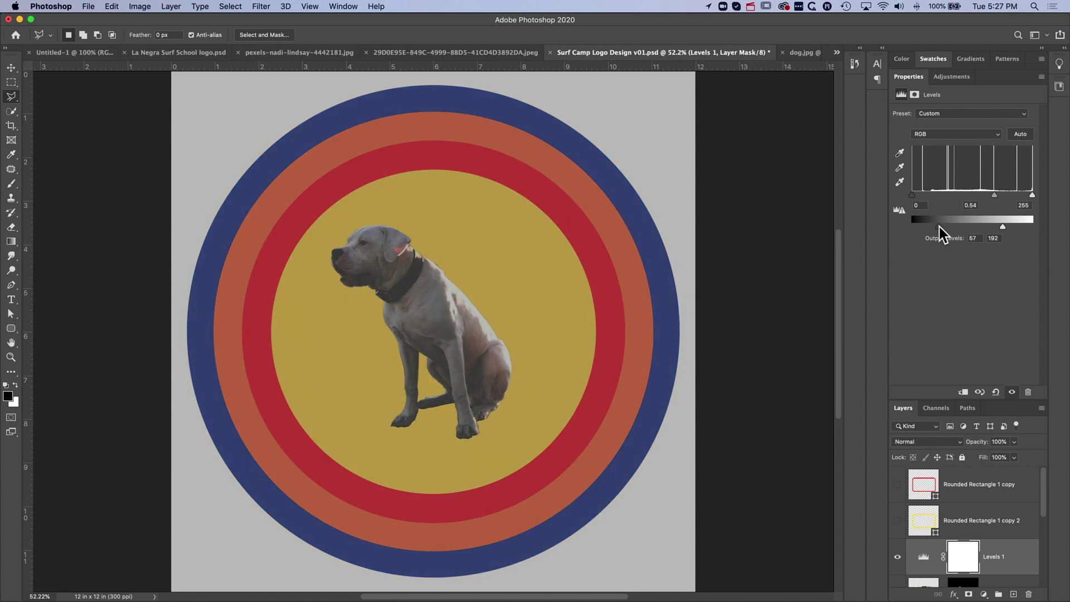
{"action": "left_click_drag", "start_coordinate": [1008, 229], "coordinate": [976, 228]}
{"action": "scroll", "coordinate": [1005, 494], "scroll_direction": "down", "scroll_amount": 1}
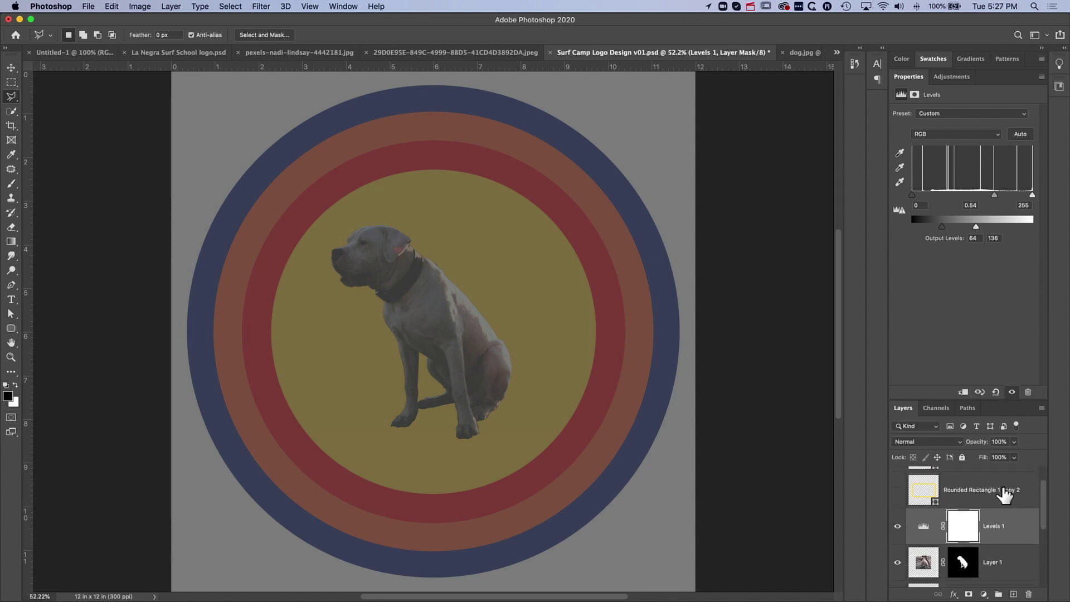
Clip Levels 1 to Layer 1 and set output 32–156, gamma 0.66, darkening only the dog
{"action": "right_click", "coordinate": [1025, 534]}
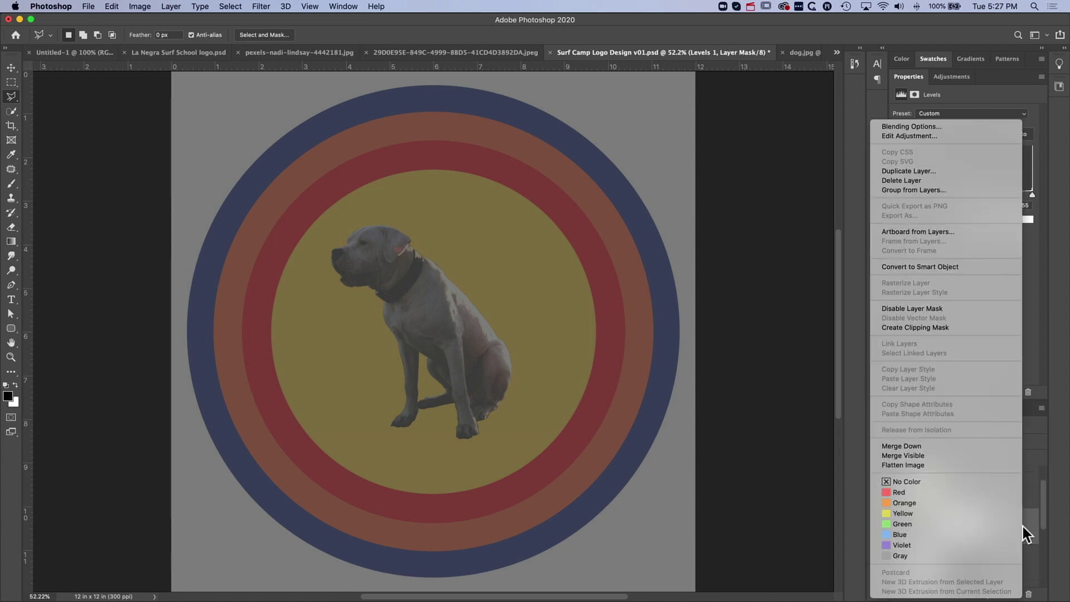
{"action": "left_click", "coordinate": [940, 327]}
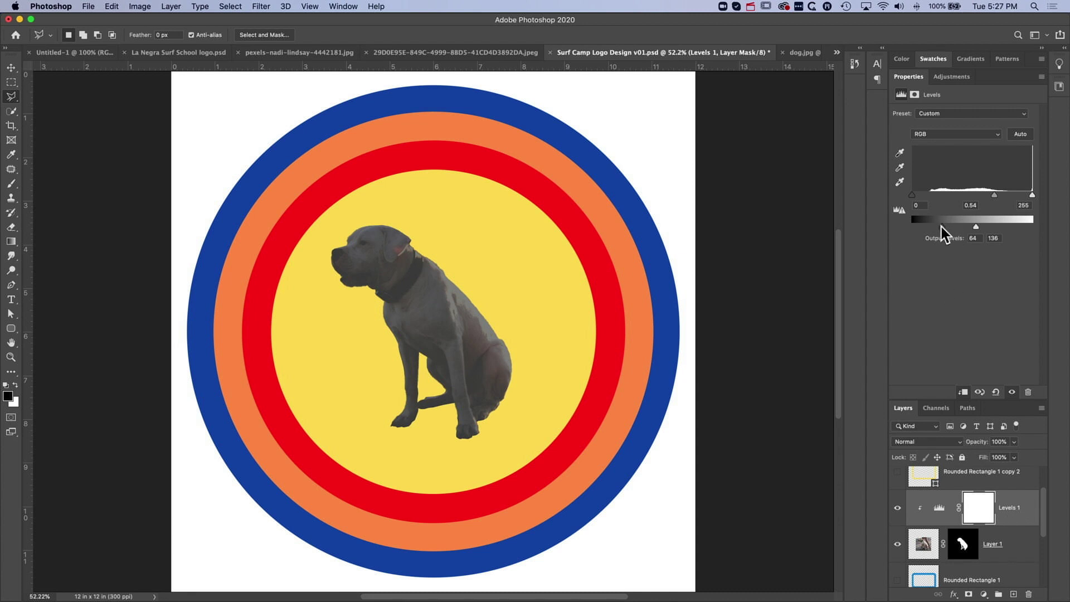
{"action": "left_click_drag", "start_coordinate": [941, 226], "coordinate": [991, 227]}
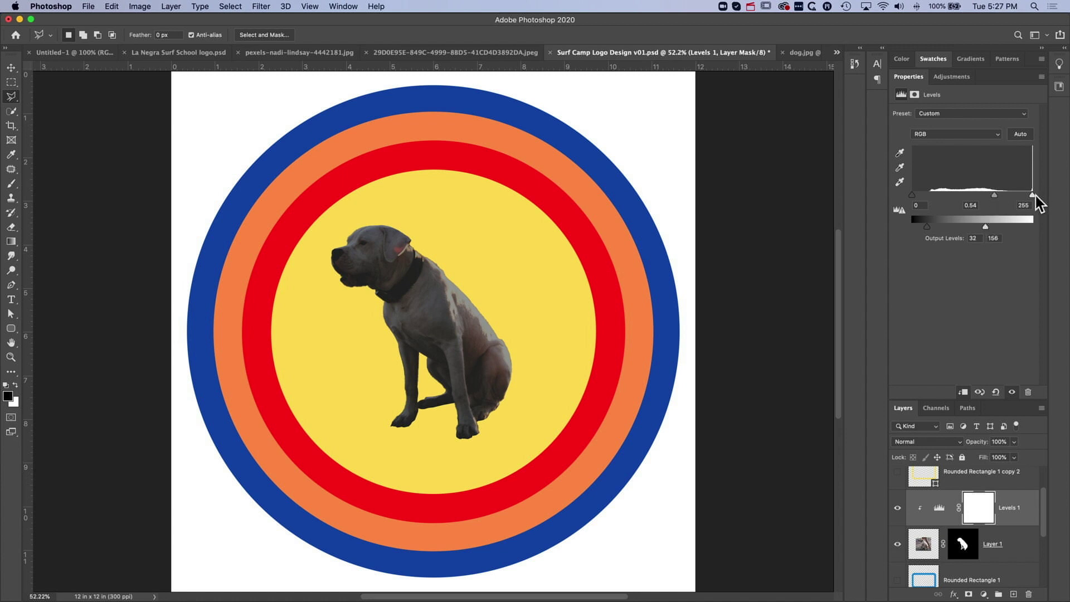
{"action": "left_click_drag", "start_coordinate": [1035, 195], "coordinate": [982, 196]}
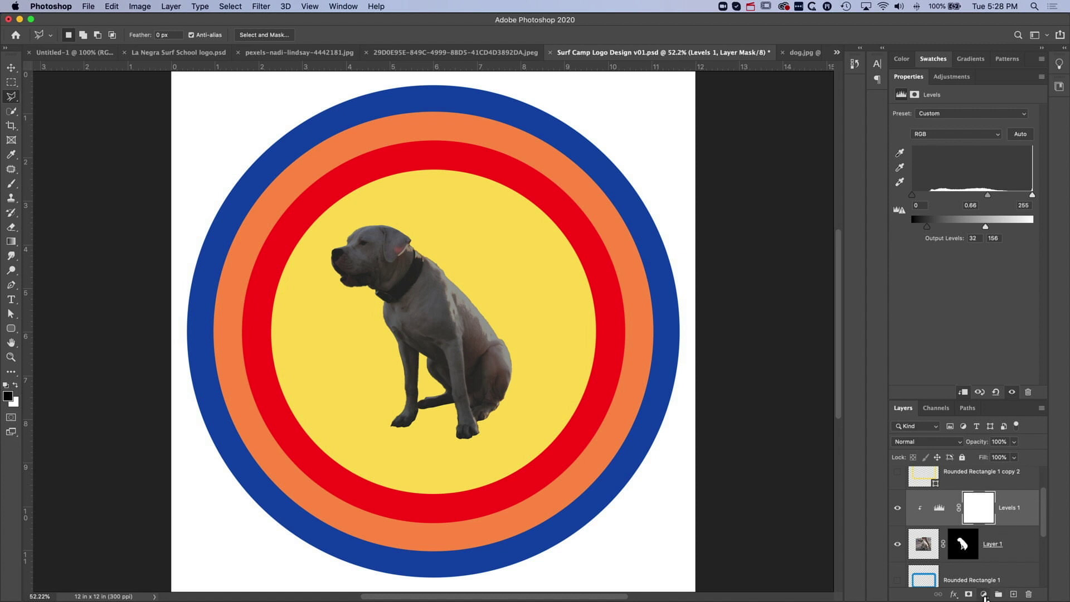
Add a Hue/Saturation adjustment layer with Colorize on, clipped to the dog's Layer 1
{"action": "left_click", "coordinate": [984, 595]}
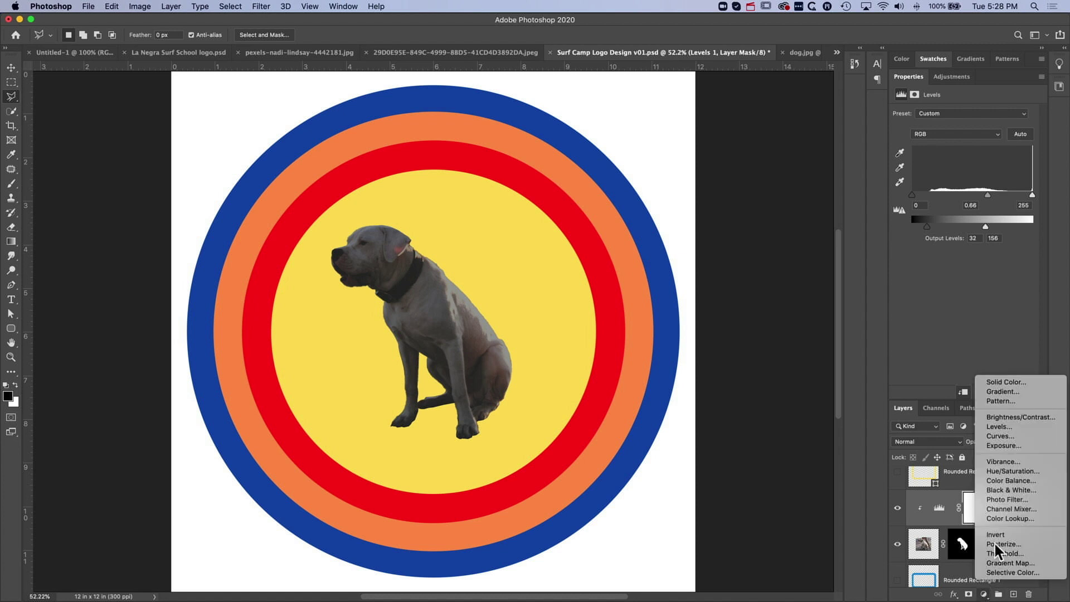
{"action": "left_click", "coordinate": [1012, 471]}
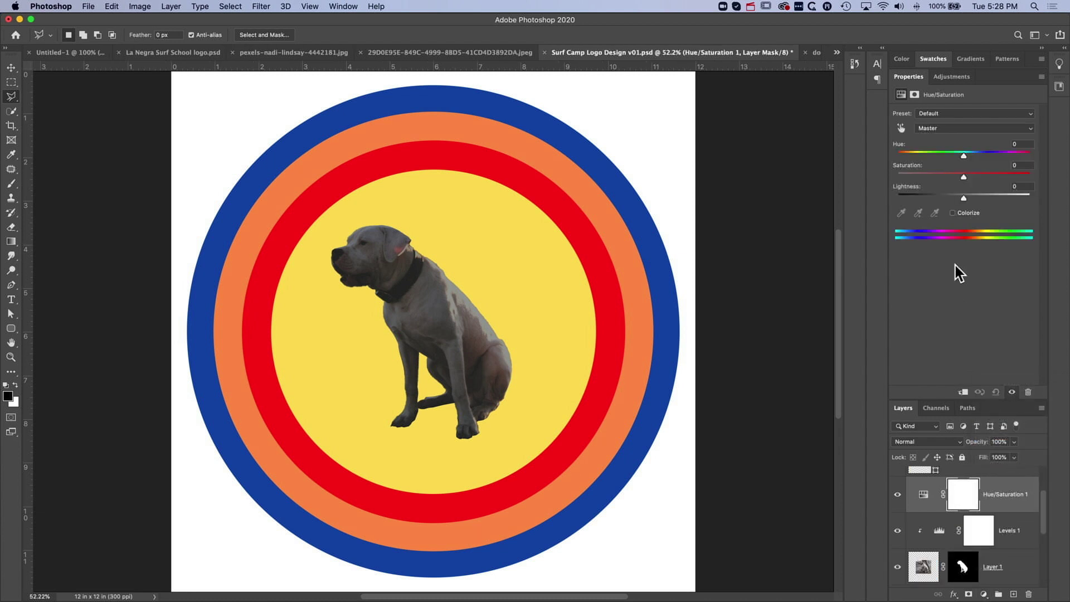
{"action": "left_click", "coordinate": [952, 213]}
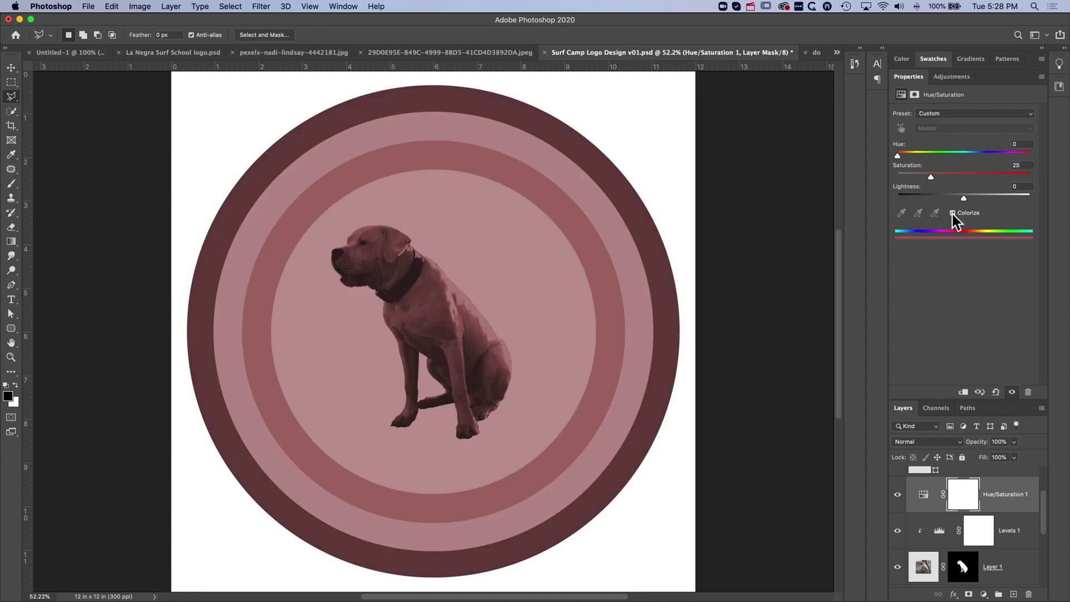
{"action": "right_click", "coordinate": [1015, 490]}
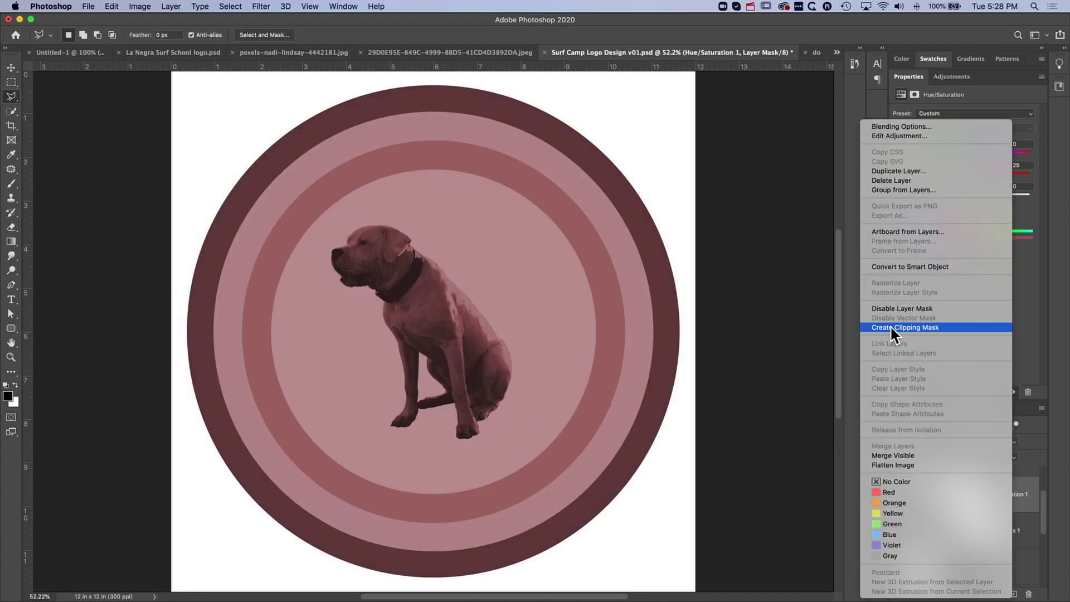
{"action": "left_click", "coordinate": [911, 328]}
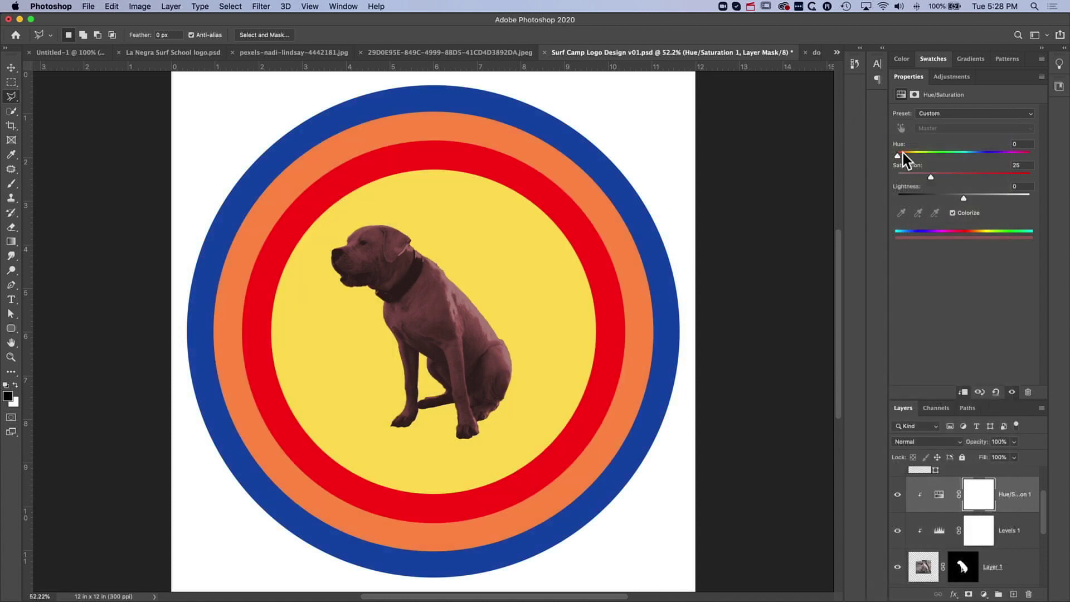
Tint the dog deep blue with Hue 224, Saturation 94 and Lightness -26
{"action": "left_click_drag", "start_coordinate": [901, 156], "coordinate": [991, 159]}
{"action": "left_click_drag", "start_coordinate": [931, 177], "coordinate": [918, 199]}
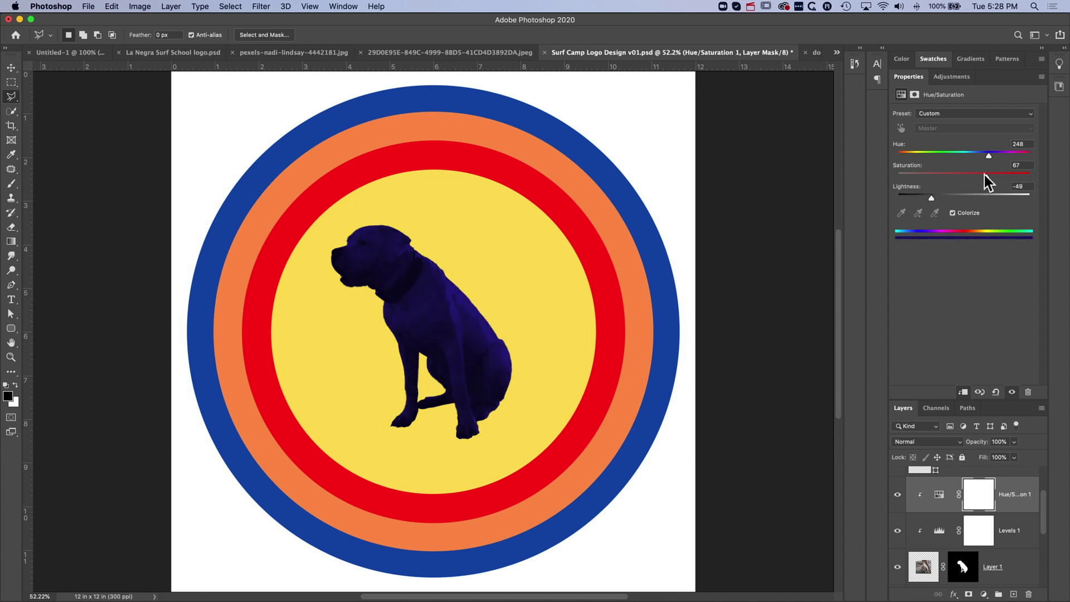
{"action": "left_click_drag", "start_coordinate": [933, 197], "coordinate": [959, 197]}
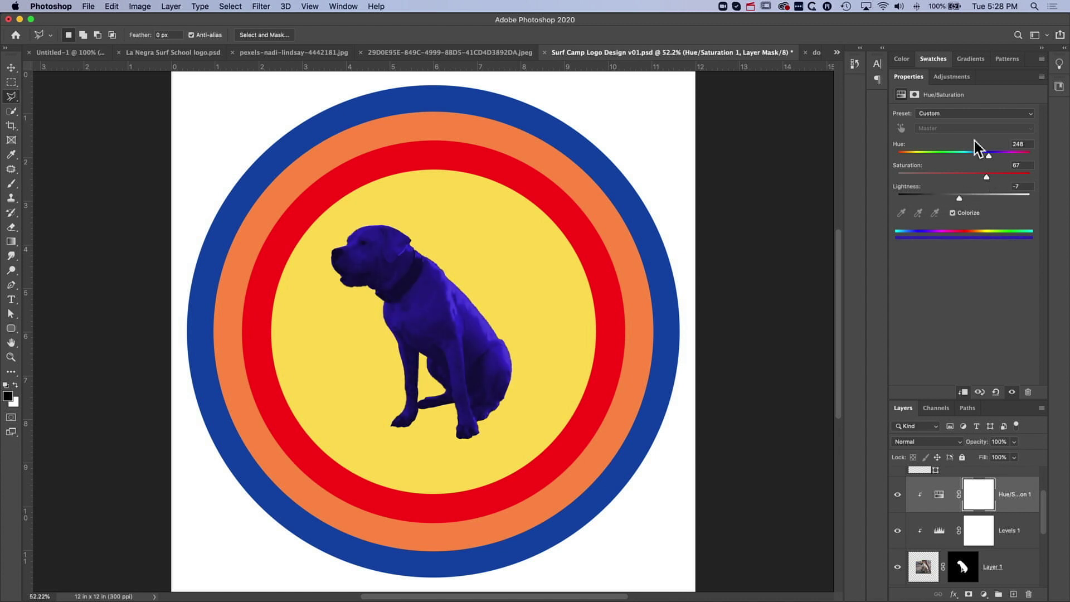
{"action": "left_click_drag", "start_coordinate": [986, 154], "coordinate": [976, 156]}
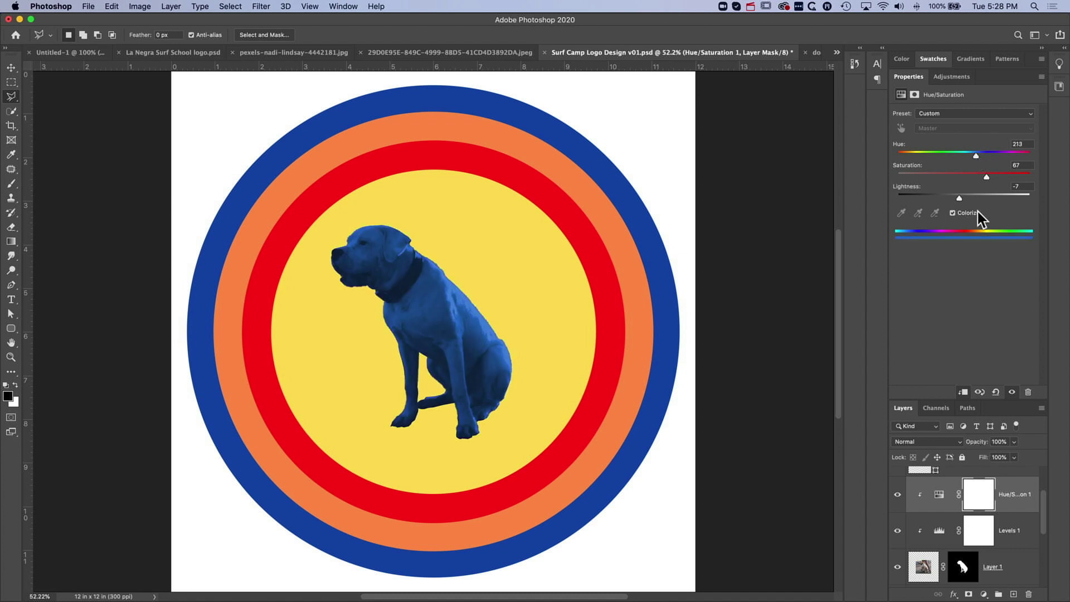
{"action": "left_click_drag", "start_coordinate": [958, 199], "coordinate": [979, 156]}
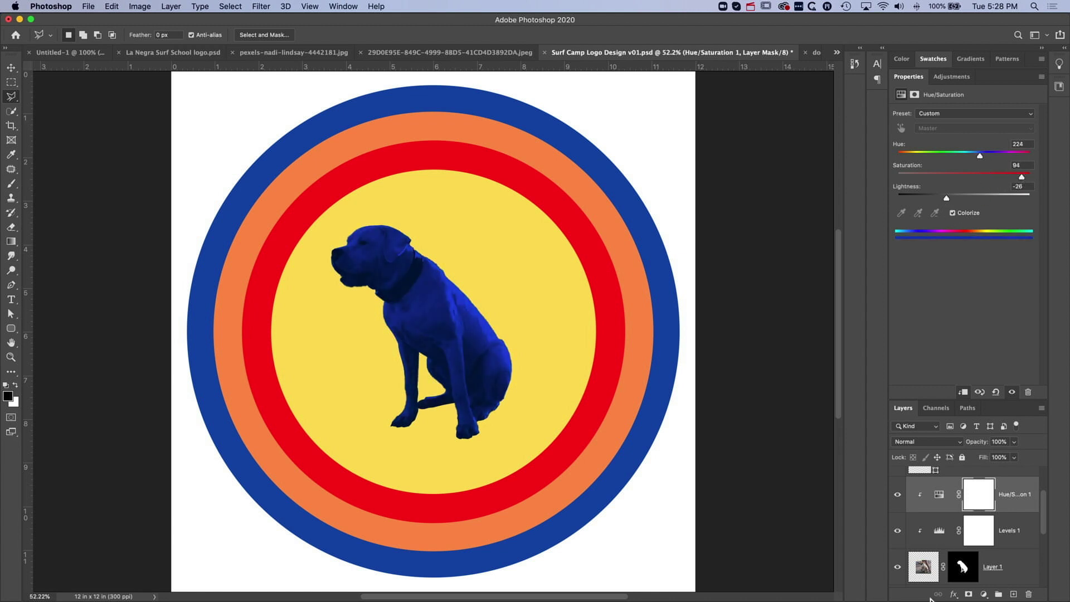
Set the dog's Levels to input 41/0.80/182 and output 103/153
{"action": "left_click", "coordinate": [941, 535]}
{"action": "left_click", "coordinate": [940, 535]}
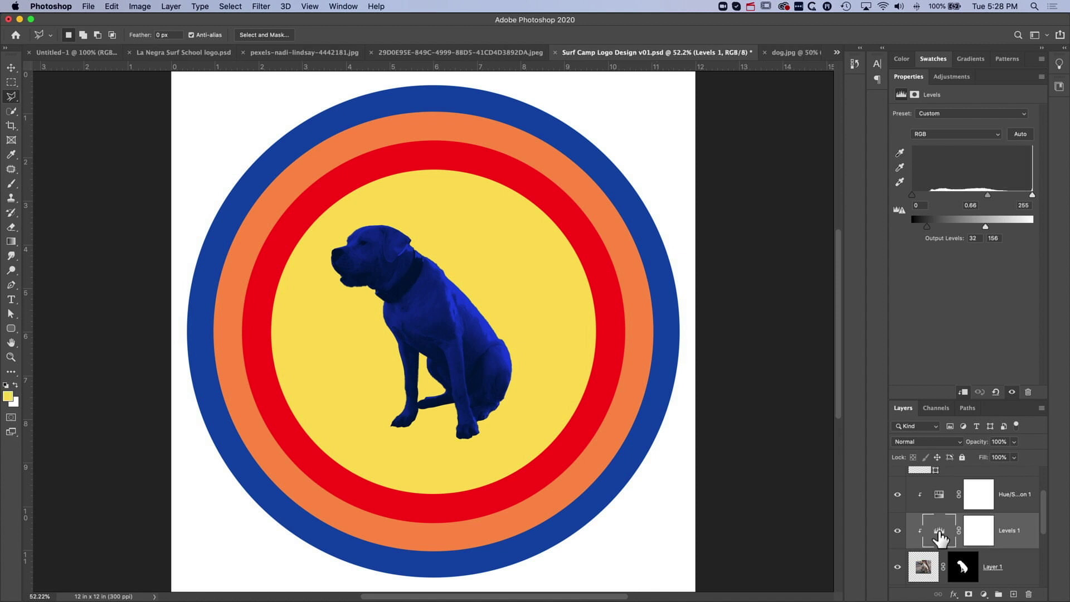
{"action": "left_click_drag", "start_coordinate": [989, 196], "coordinate": [958, 195]}
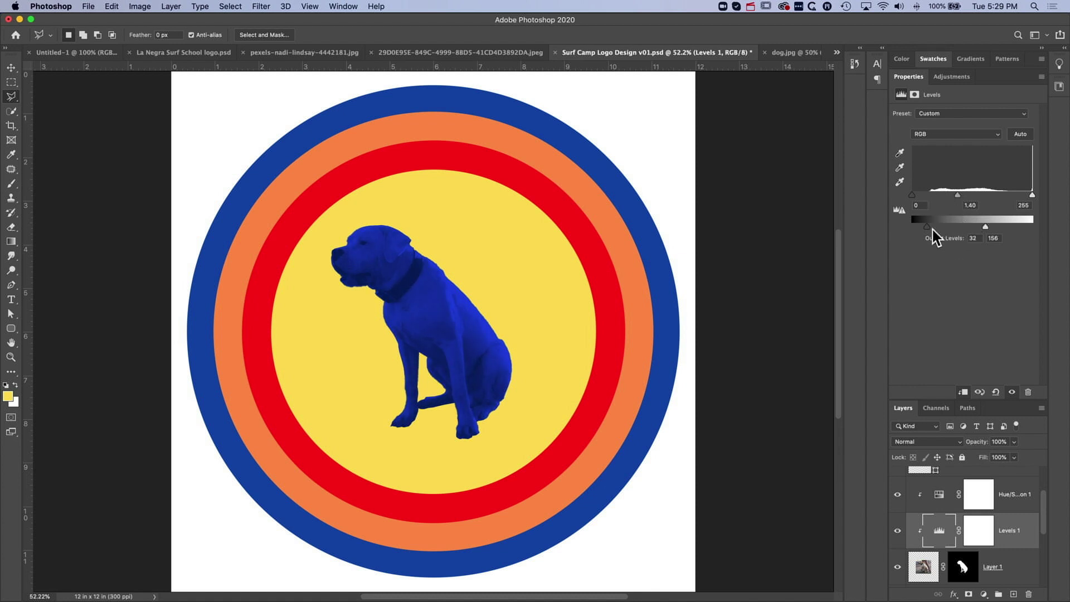
{"action": "left_click_drag", "start_coordinate": [941, 227], "coordinate": [951, 228]}
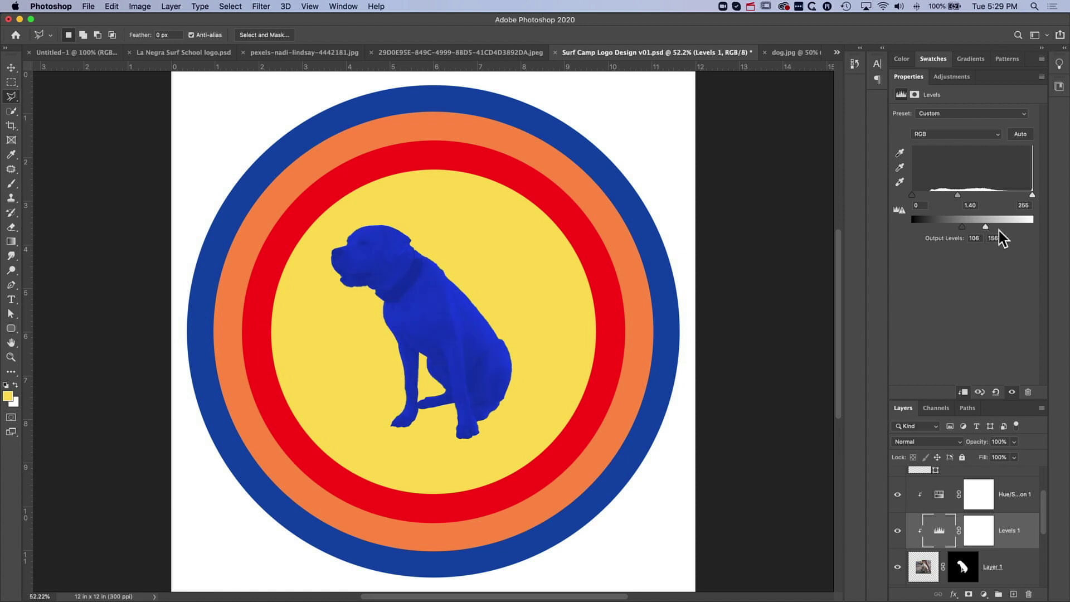
{"action": "mouse_move", "coordinate": [989, 228]}
{"action": "left_mouse_down"}
{"action": "mouse_move", "coordinate": [1005, 229]}
{"action": "mouse_move", "coordinate": [971, 228]}
{"action": "left_mouse_up"}
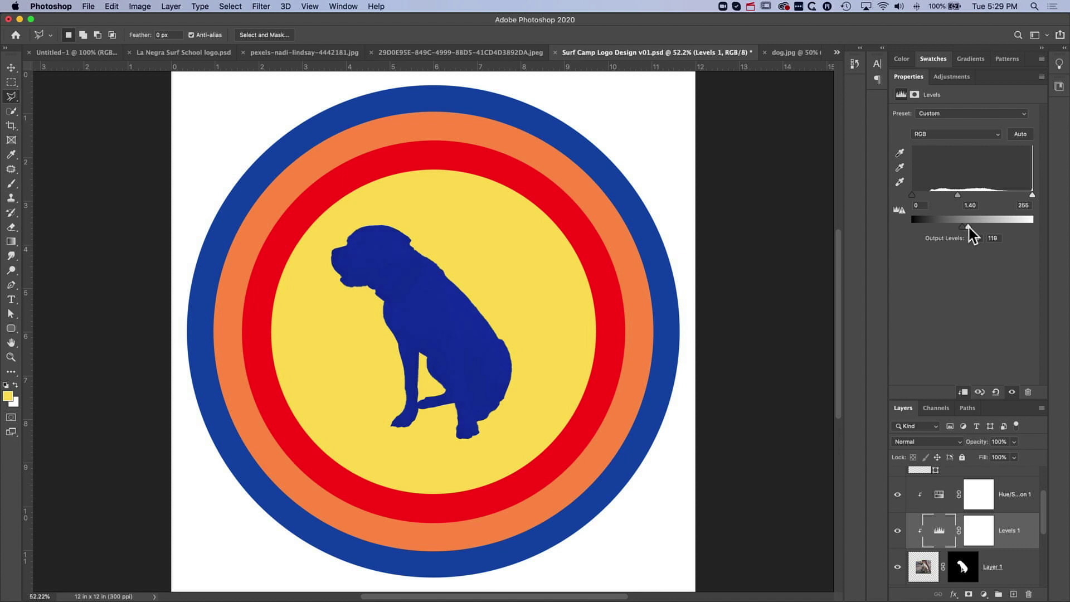
{"action": "mouse_move", "coordinate": [970, 226]}
{"action": "left_mouse_down"}
{"action": "mouse_move", "coordinate": [985, 226]}
{"action": "mouse_move", "coordinate": [961, 227]}
{"action": "left_mouse_up"}
{"action": "left_click_drag", "start_coordinate": [1033, 196], "coordinate": [998, 195]}
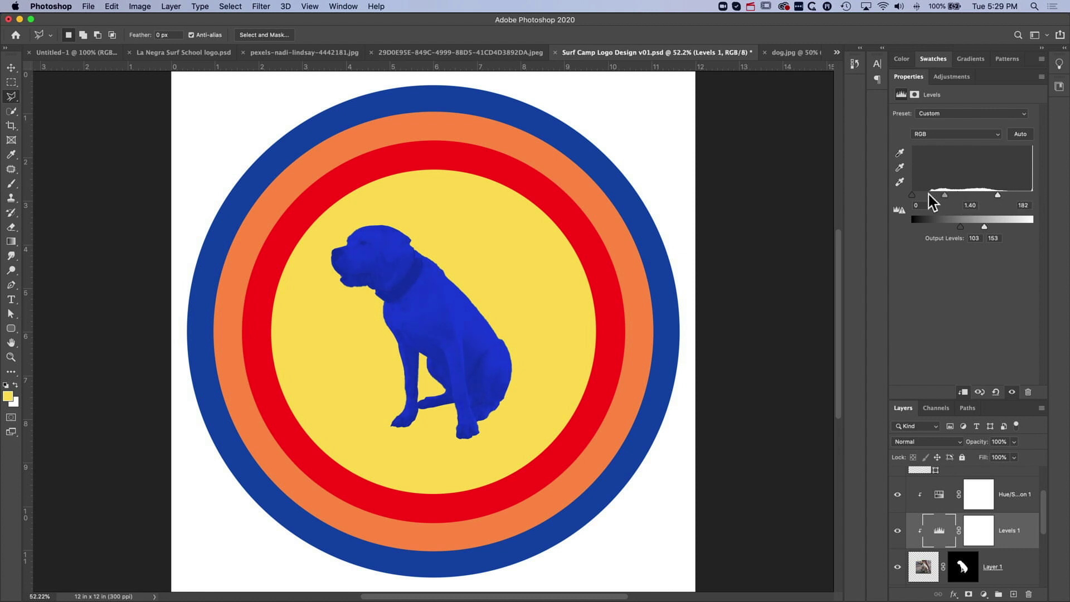
{"action": "left_click_drag", "start_coordinate": [933, 194], "coordinate": [970, 195]}
Shift the dog's Hue/Saturation tint to Hue 213
{"action": "left_click", "coordinate": [940, 495]}
{"action": "left_click", "coordinate": [939, 495]}
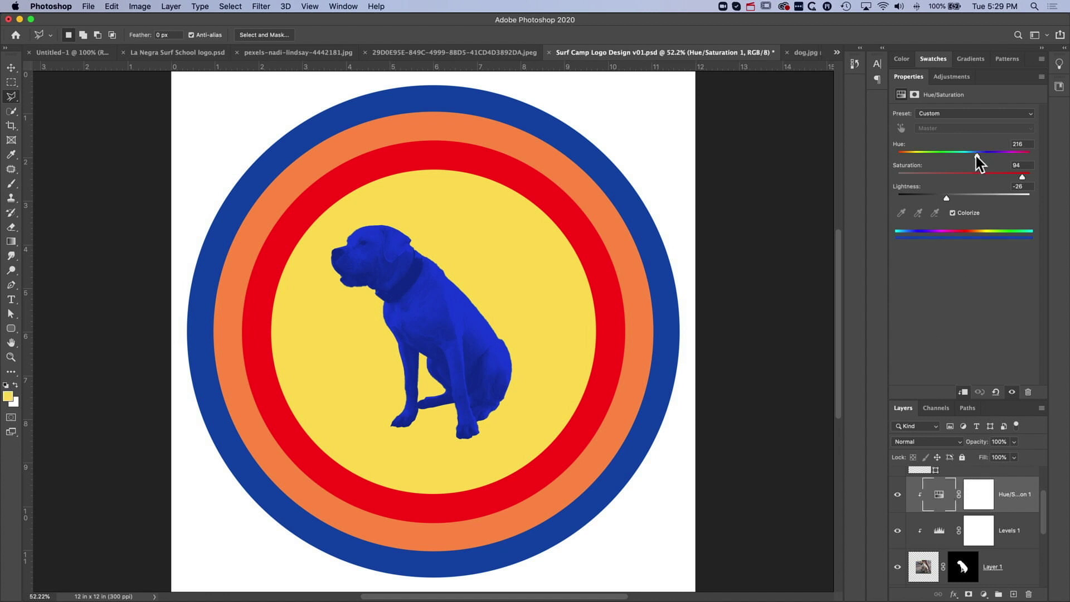
{"action": "mouse_move", "coordinate": [980, 157]}
{"action": "left_mouse_down"}
{"action": "mouse_move", "coordinate": [951, 156]}
{"action": "mouse_move", "coordinate": [976, 162]}
{"action": "left_mouse_up"}
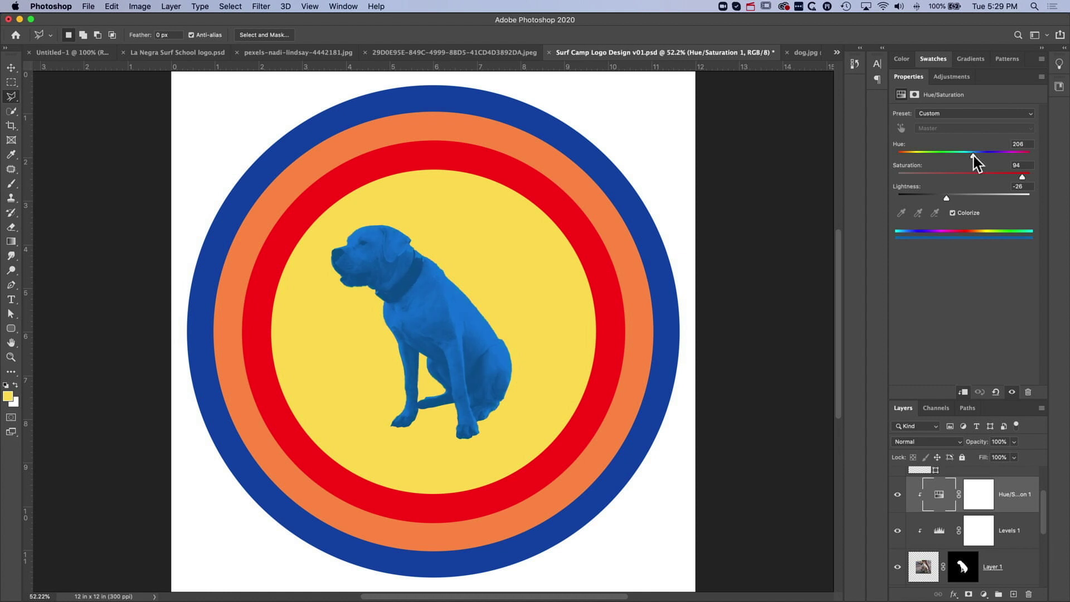
{"action": "left_click_drag", "start_coordinate": [973, 155], "coordinate": [976, 156]}
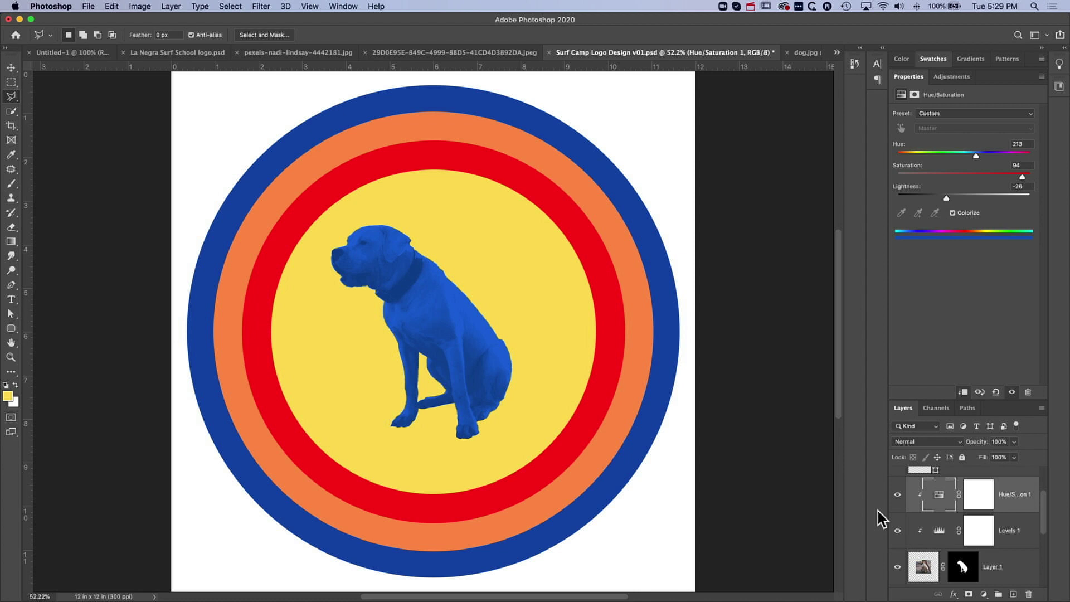
Toggle the Hue/Saturation and Levels adjustments on and off to compare, leaving Levels hidden
{"action": "left_click", "coordinate": [898, 494]}
{"action": "left_click", "coordinate": [897, 495]}
{"action": "left_click", "coordinate": [897, 532]}
{"action": "left_click", "coordinate": [897, 533]}
{"action": "left_click", "coordinate": [897, 531]}
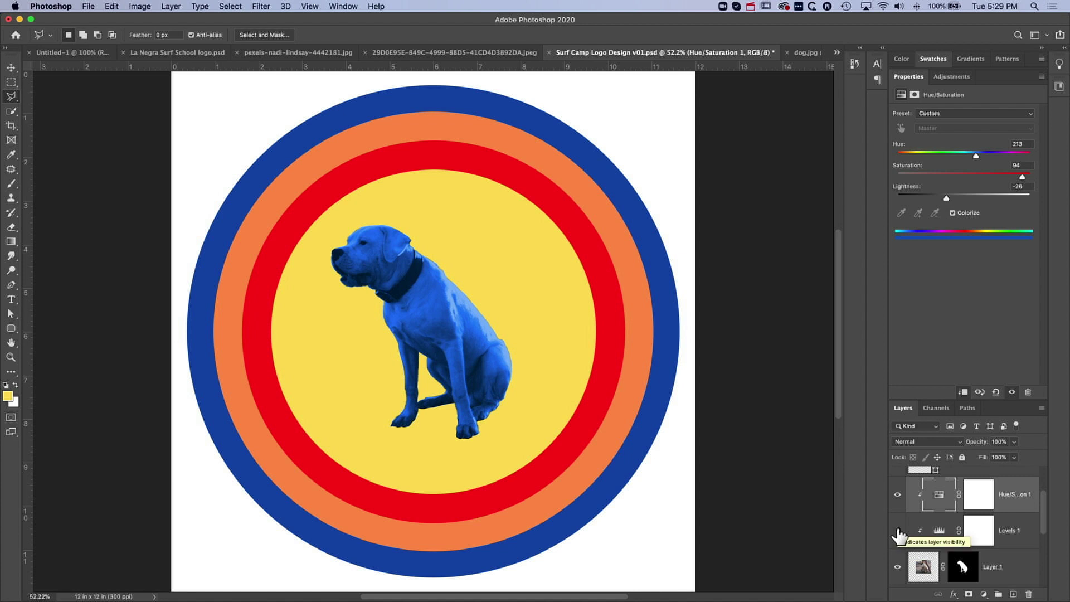
{"action": "left_click", "coordinate": [898, 531]}
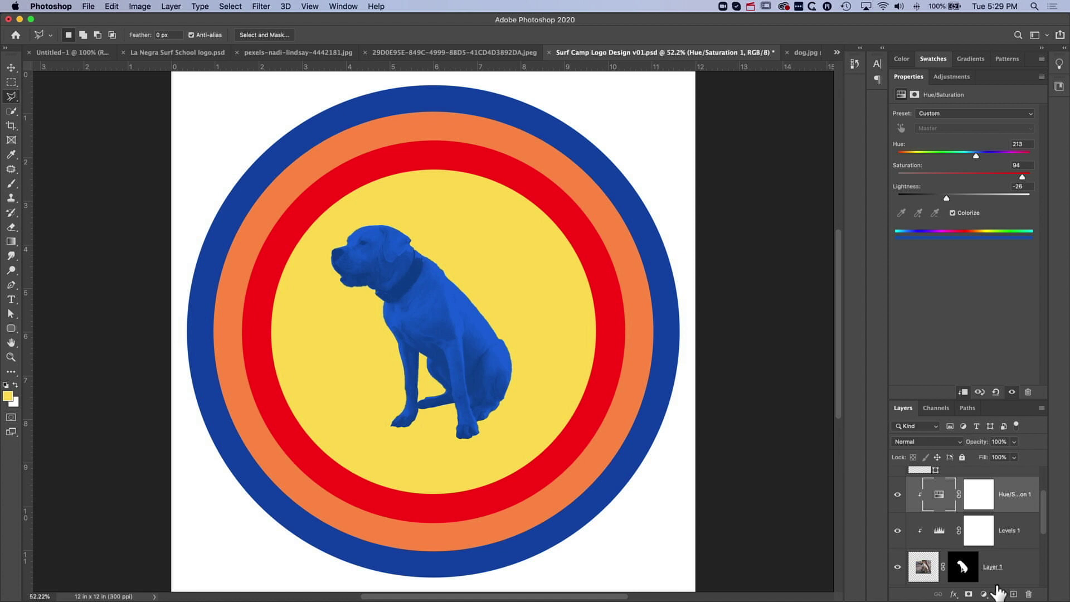
Add a new empty Layer 2 clipped to the dog above the adjustments
{"action": "left_click", "coordinate": [1013, 594]}
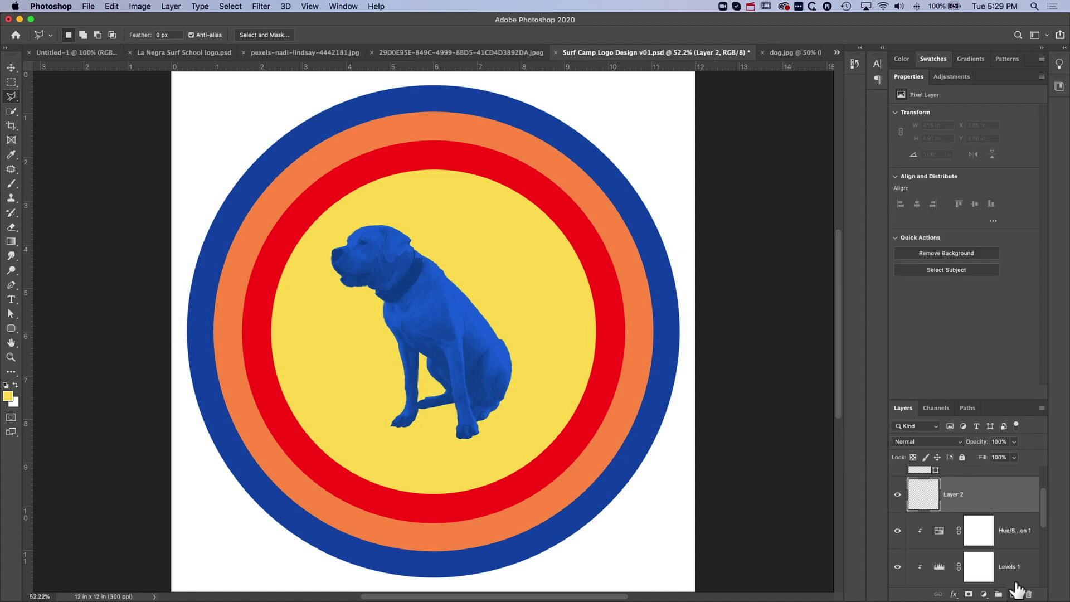
{"action": "right_click", "coordinate": [1002, 498]}
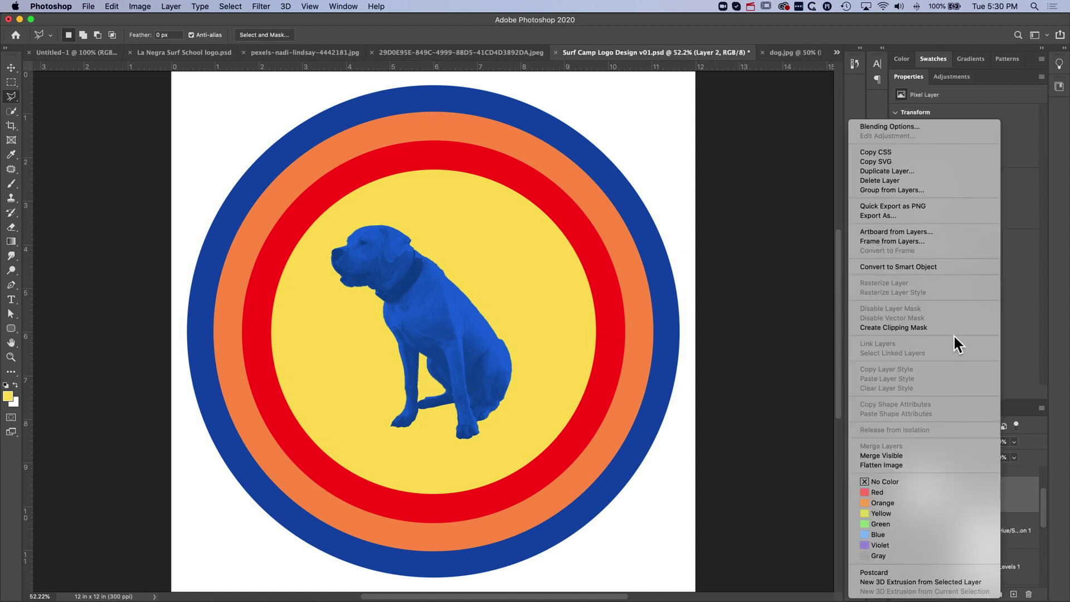
{"action": "left_click", "coordinate": [934, 327]}
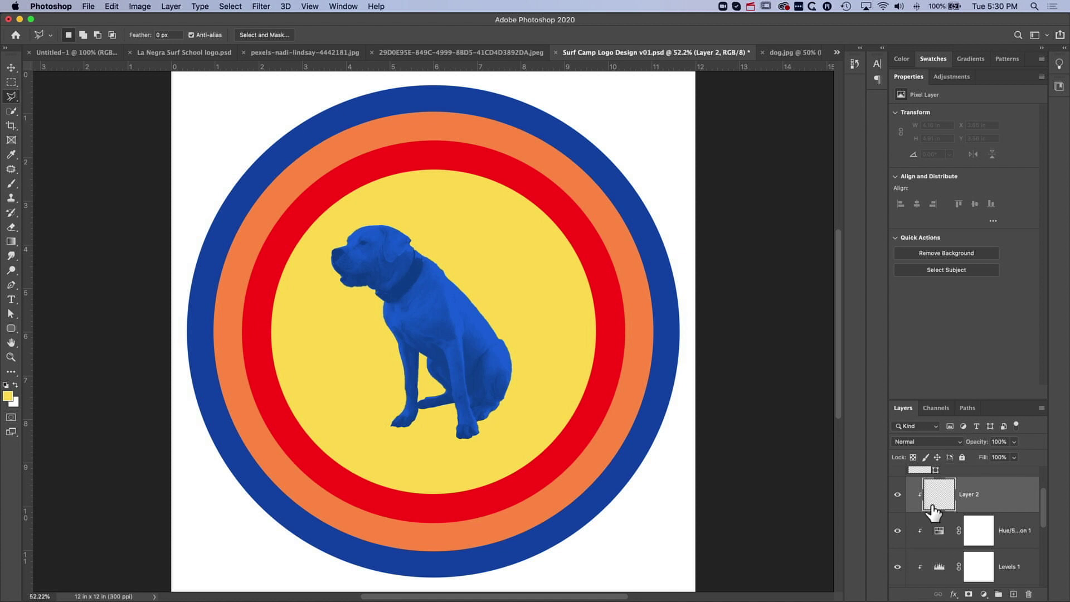
{"action": "scroll", "coordinate": [923, 556], "scroll_direction": "down", "scroll_amount": 2}
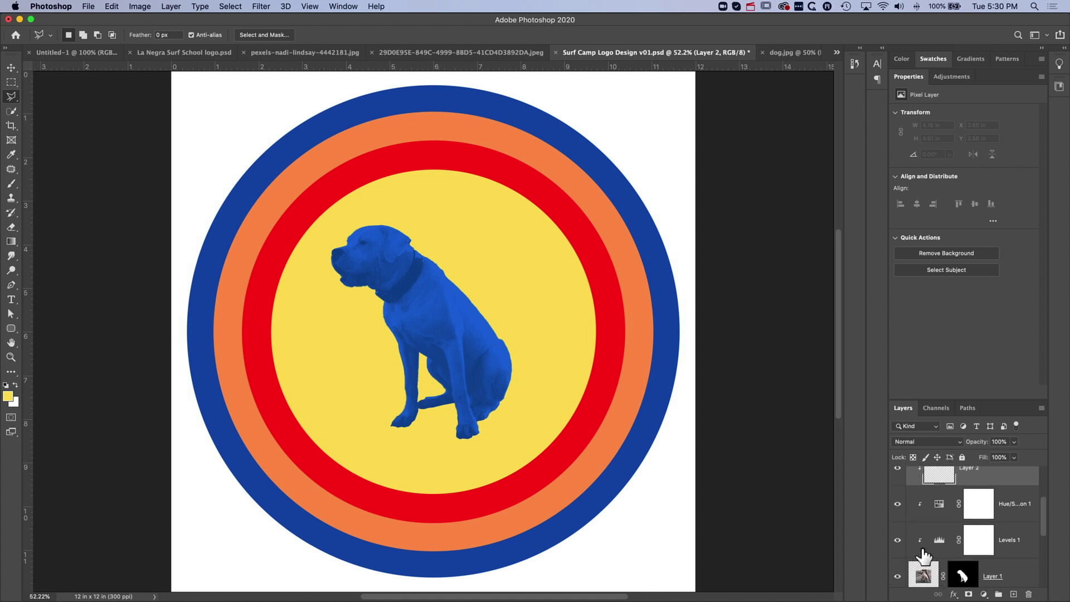
Set up a large Soft Round brush, undo the stray yellow tint, and show the La Negra Colours swatches
{"action": "left_click", "coordinate": [10, 183]}
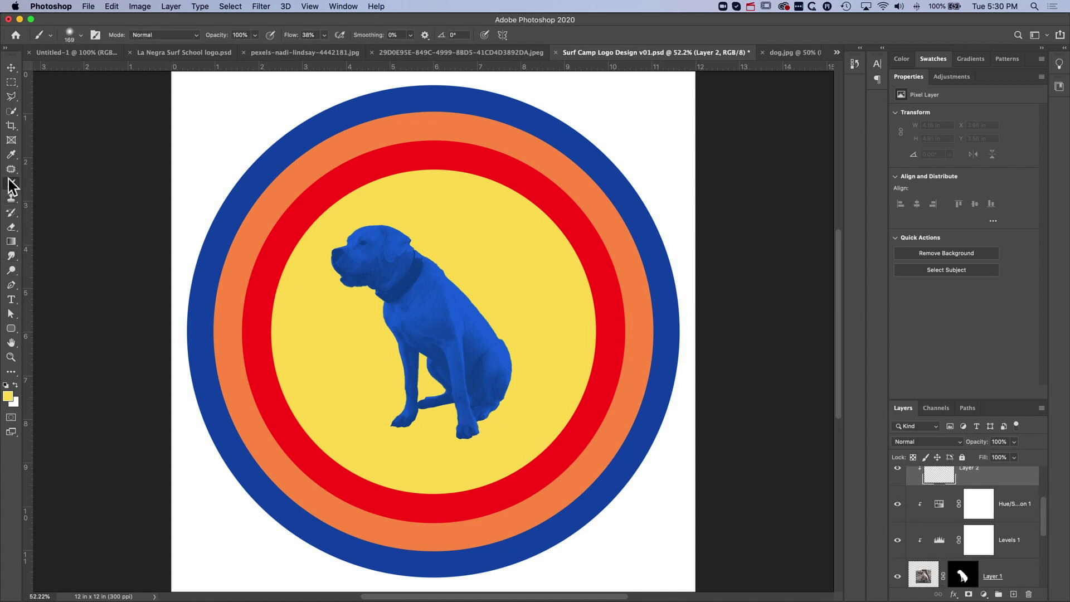
{"action": "right_click", "coordinate": [348, 272]}
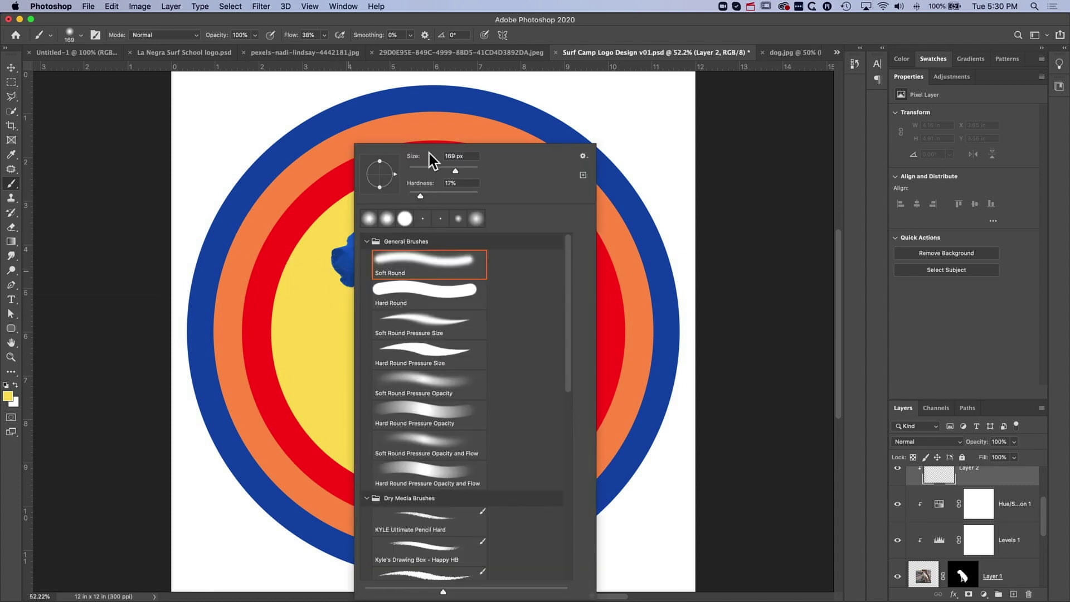
{"action": "mouse_move", "coordinate": [467, 171]}
{"action": "left_mouse_down"}
{"action": "mouse_move", "coordinate": [415, 173]}
{"action": "mouse_move", "coordinate": [480, 170]}
{"action": "left_mouse_up"}
{"action": "left_click", "coordinate": [302, 260]}
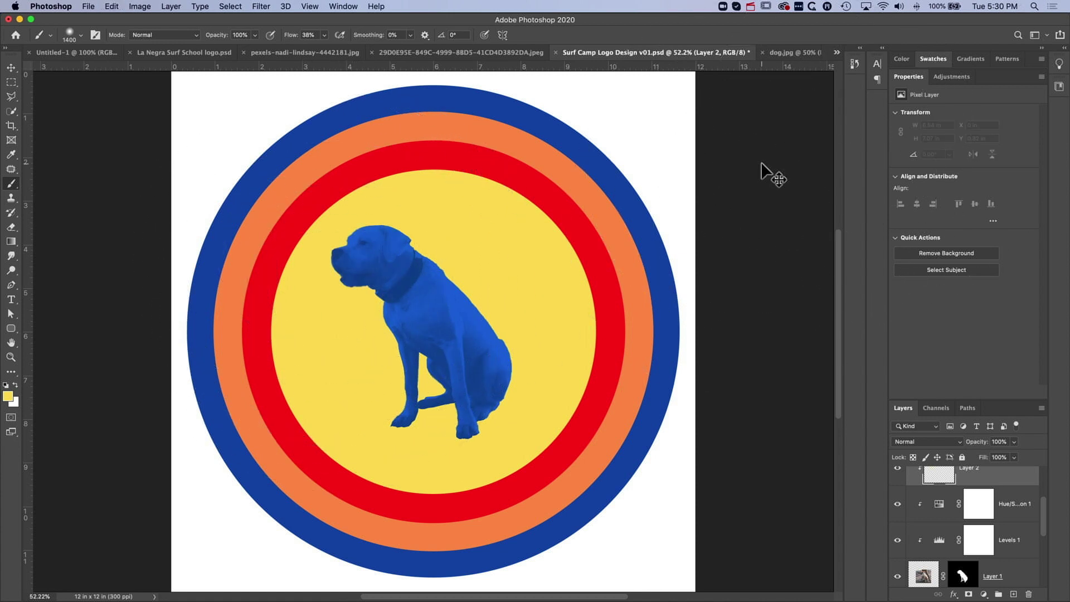
{"action": "key", "text": "ctrl+z"}
{"action": "left_click", "coordinate": [934, 59]}
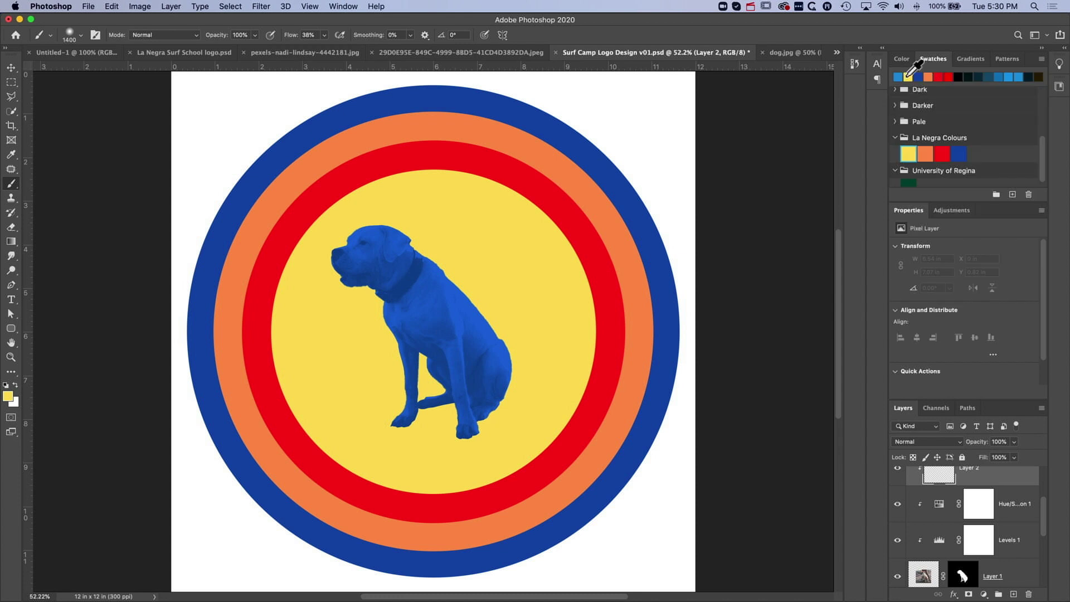
Paint over the whole dog in La Negra red on Layer 2
{"action": "left_click", "coordinate": [942, 154]}
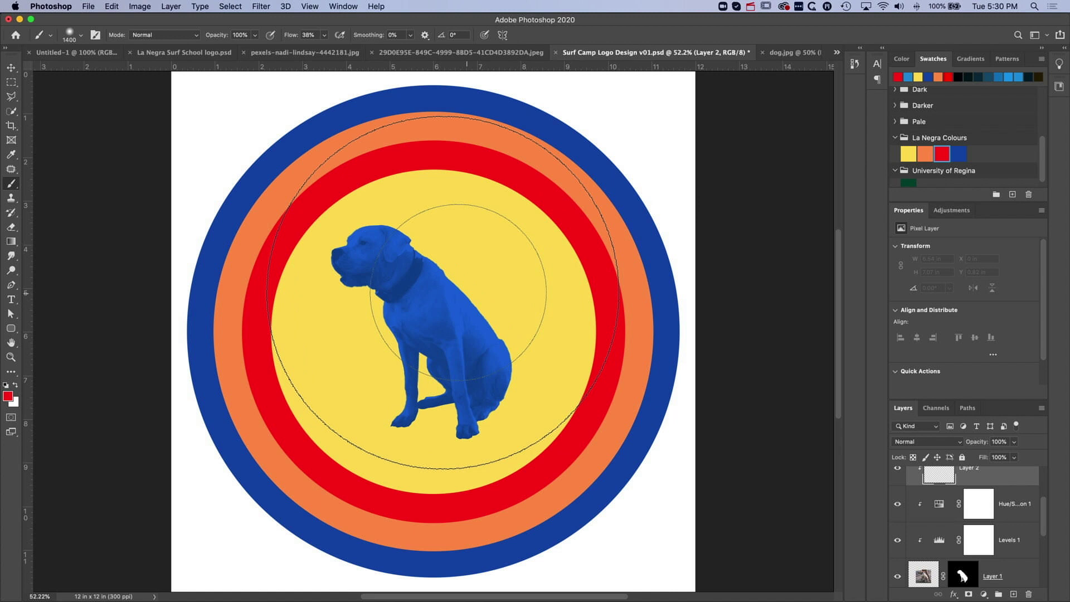
{"action": "left_click", "coordinate": [457, 362]}
{"action": "mouse_move", "coordinate": [447, 368]}
{"action": "left_mouse_down"}
{"action": "mouse_move", "coordinate": [419, 360]}
{"action": "mouse_move", "coordinate": [419, 370]}
{"action": "mouse_move", "coordinate": [382, 259]}
{"action": "mouse_move", "coordinate": [342, 254]}
{"action": "mouse_move", "coordinate": [373, 257]}
{"action": "mouse_move", "coordinate": [403, 284]}
{"action": "mouse_move", "coordinate": [420, 334]}
{"action": "mouse_move", "coordinate": [397, 360]}
{"action": "mouse_move", "coordinate": [471, 405]}
{"action": "left_mouse_up"}
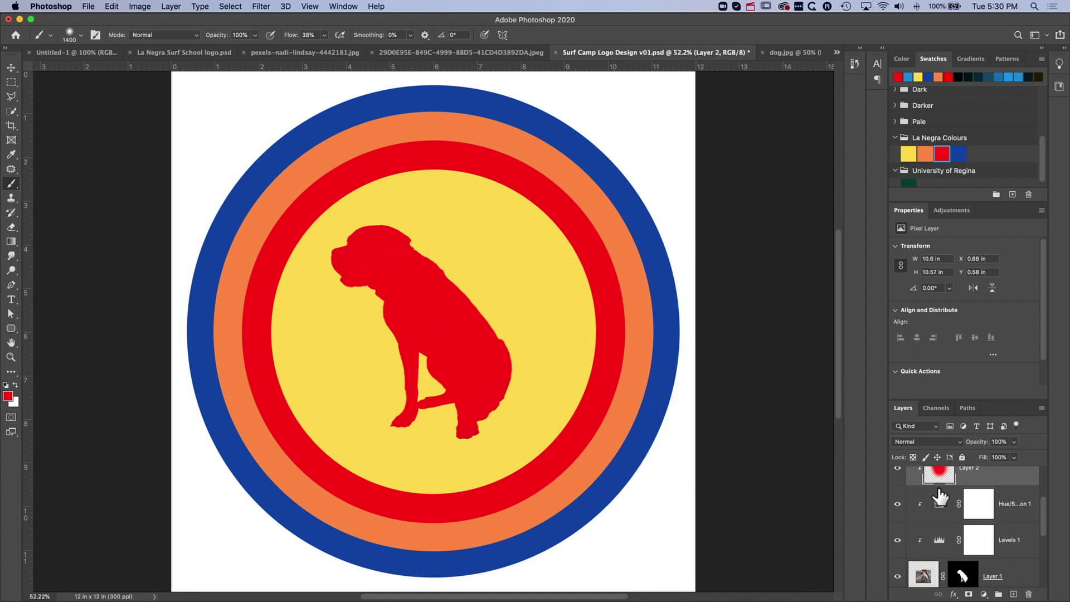
{"action": "scroll", "coordinate": [947, 495], "scroll_direction": "up", "scroll_amount": 3}
{"action": "scroll", "coordinate": [958, 560], "scroll_direction": "down", "scroll_amount": 1}
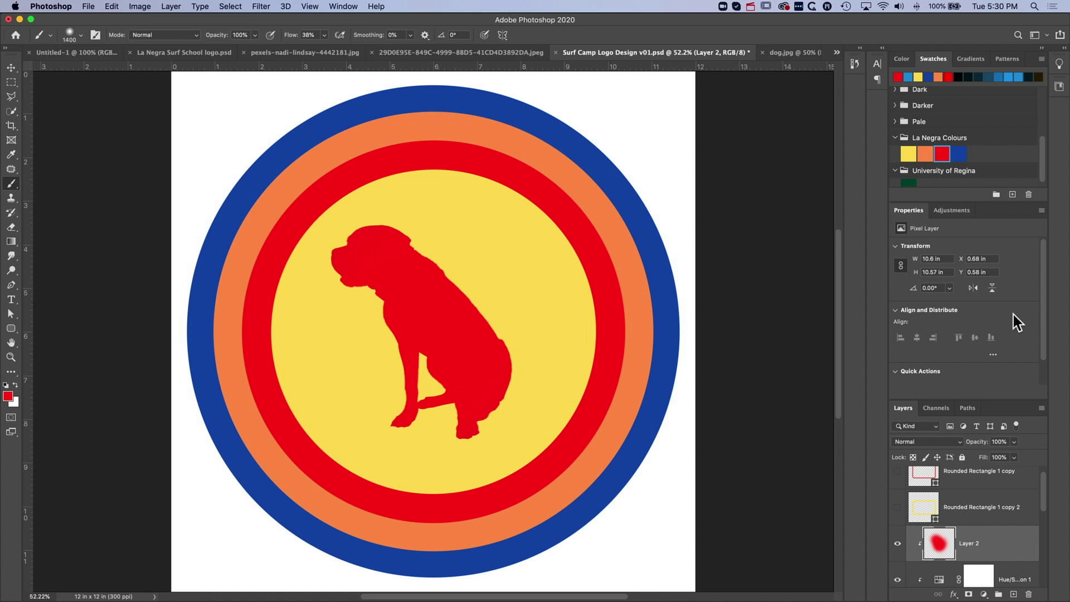
Try lowering Layer 2's opacity to 39%
{"action": "left_click", "coordinate": [1013, 442]}
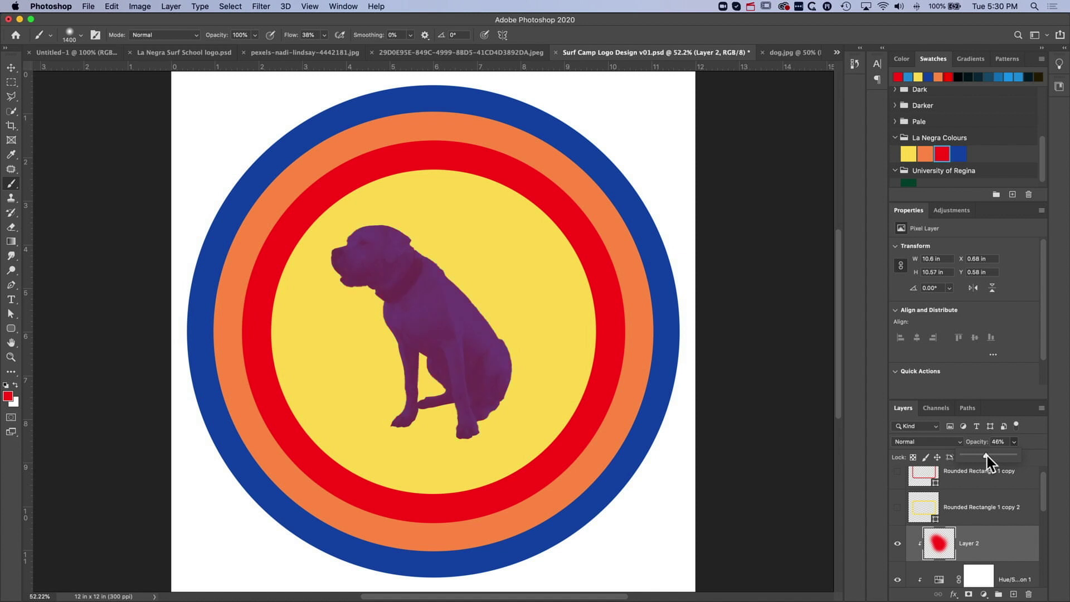
{"action": "left_click_drag", "start_coordinate": [986, 456], "coordinate": [1014, 456]}
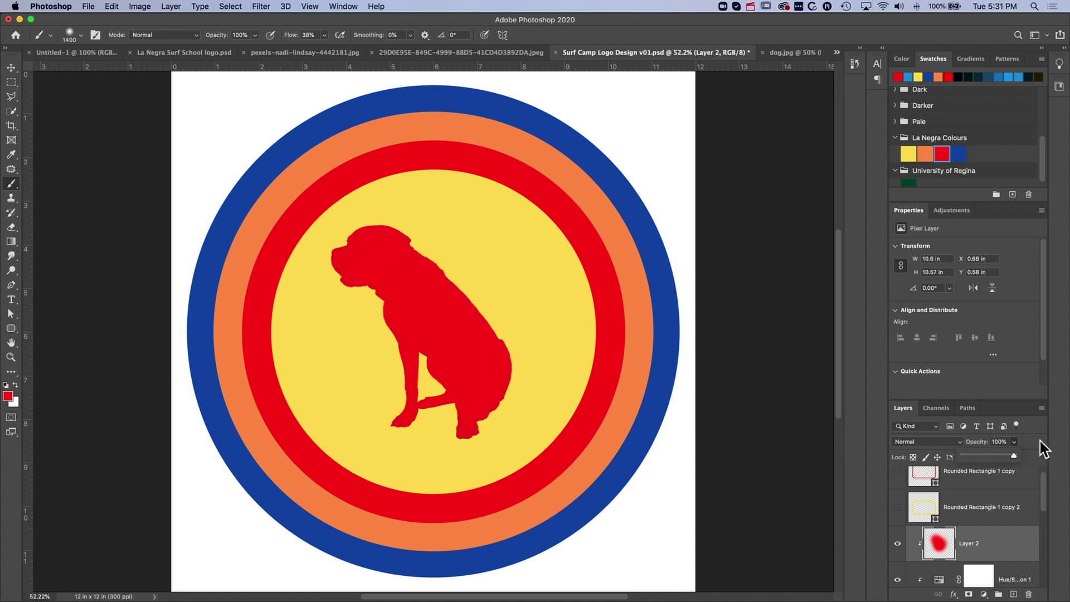
{"action": "left_click", "coordinate": [1041, 447]}
Set Layer 2's blend mode to Color and raise its opacity back to 100%
{"action": "left_click", "coordinate": [949, 441]}
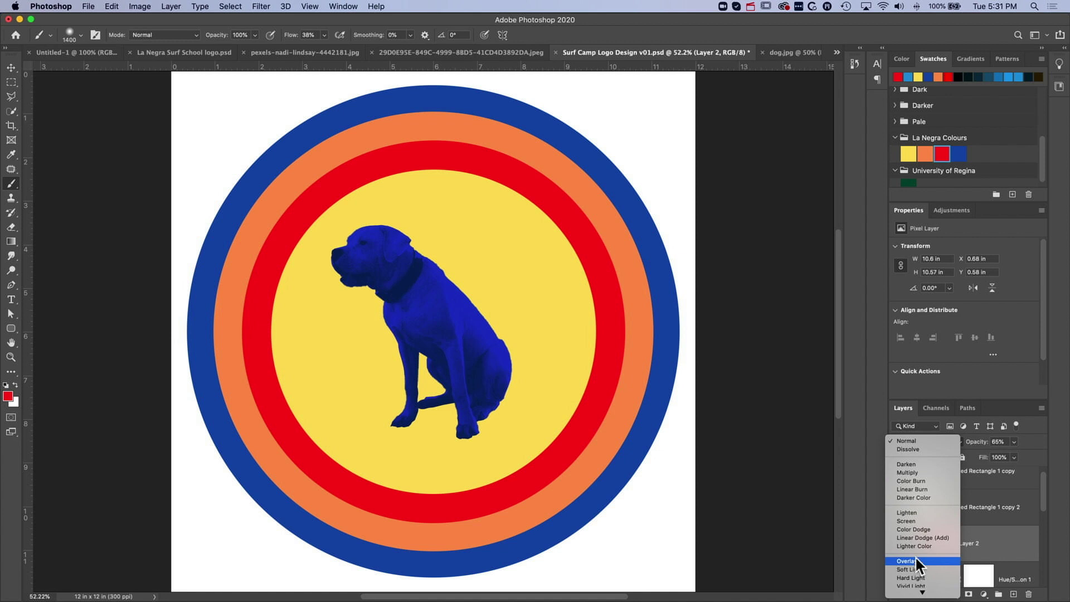
{"action": "scroll", "coordinate": [918, 547], "scroll_direction": "down", "scroll_amount": 2}
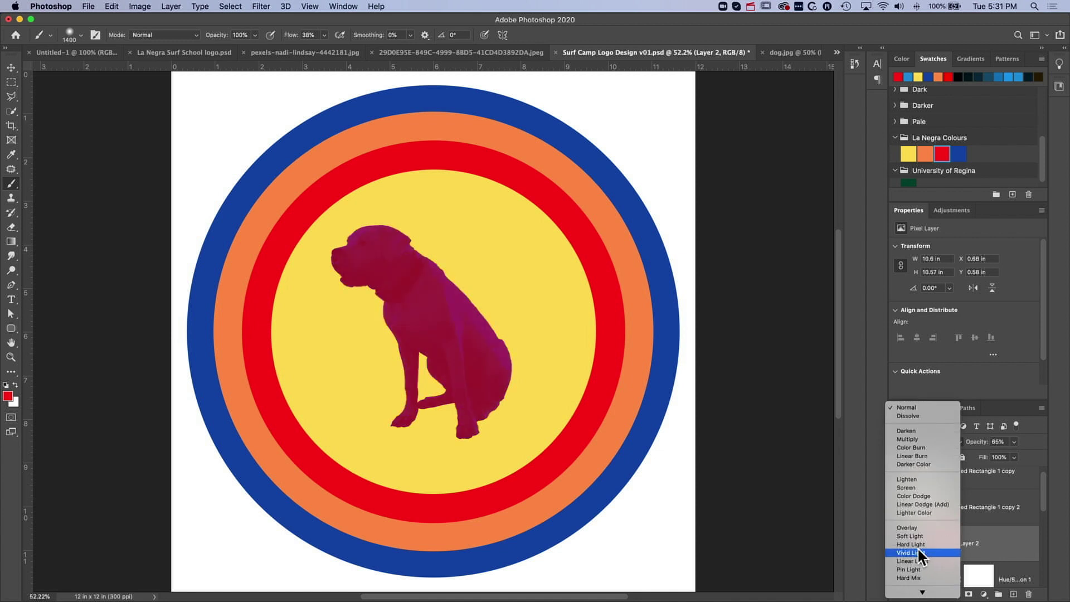
{"action": "scroll", "coordinate": [915, 534], "scroll_direction": "down", "scroll_amount": 3}
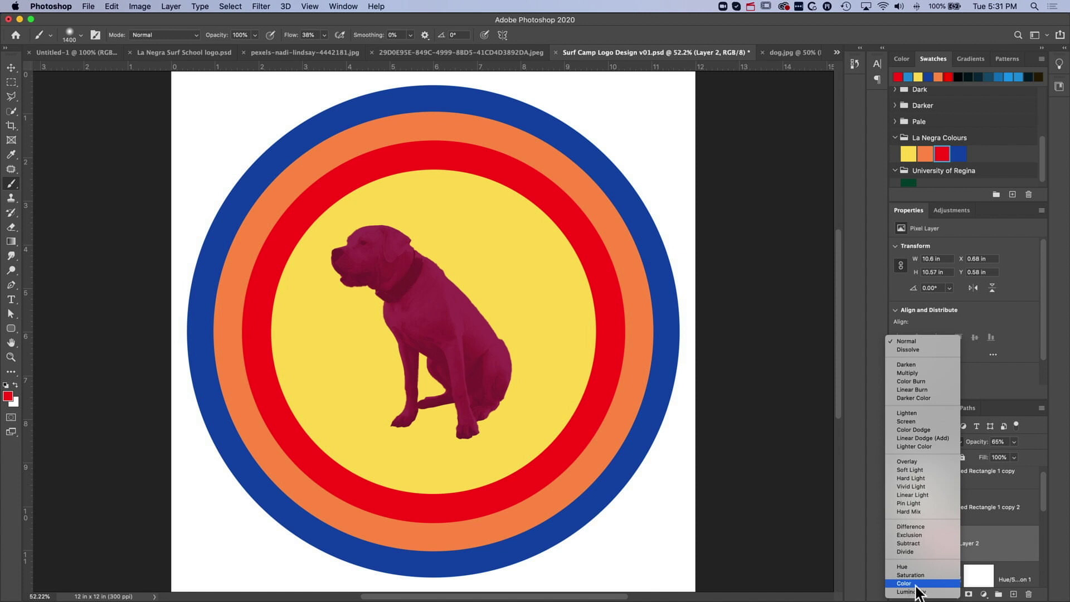
{"action": "left_click", "coordinate": [916, 584]}
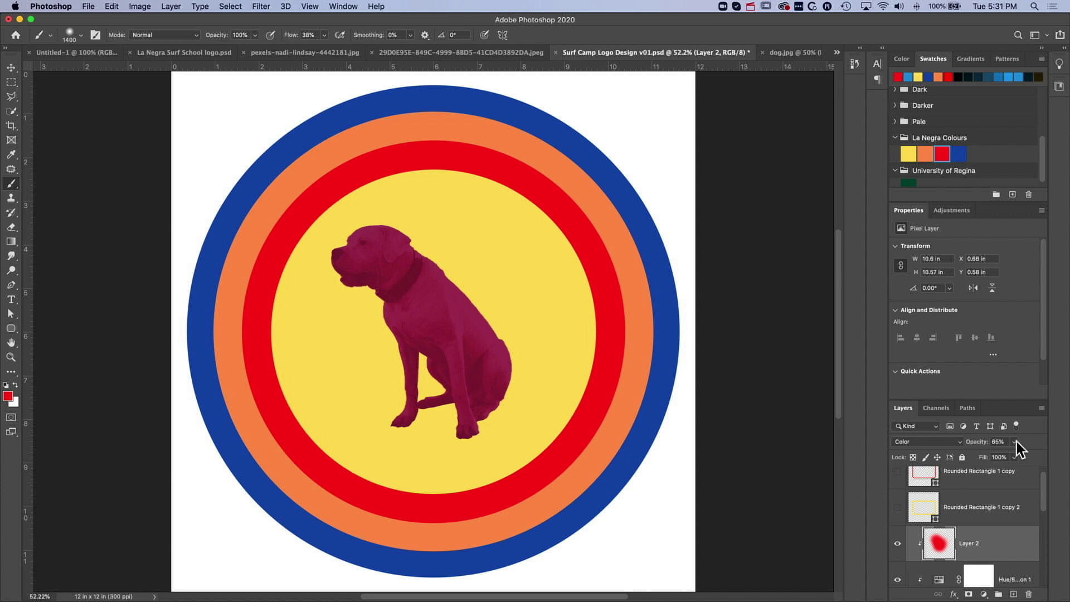
{"action": "mouse_move", "coordinate": [1015, 456]}
{"action": "left_mouse_down"}
{"action": "mouse_move", "coordinate": [1063, 460]}
{"action": "mouse_move", "coordinate": [1023, 456]}
{"action": "left_mouse_up"}
Brush La Negra blue over the dog's lower half and dab La Negra yellow near its head
{"action": "left_click", "coordinate": [959, 154]}
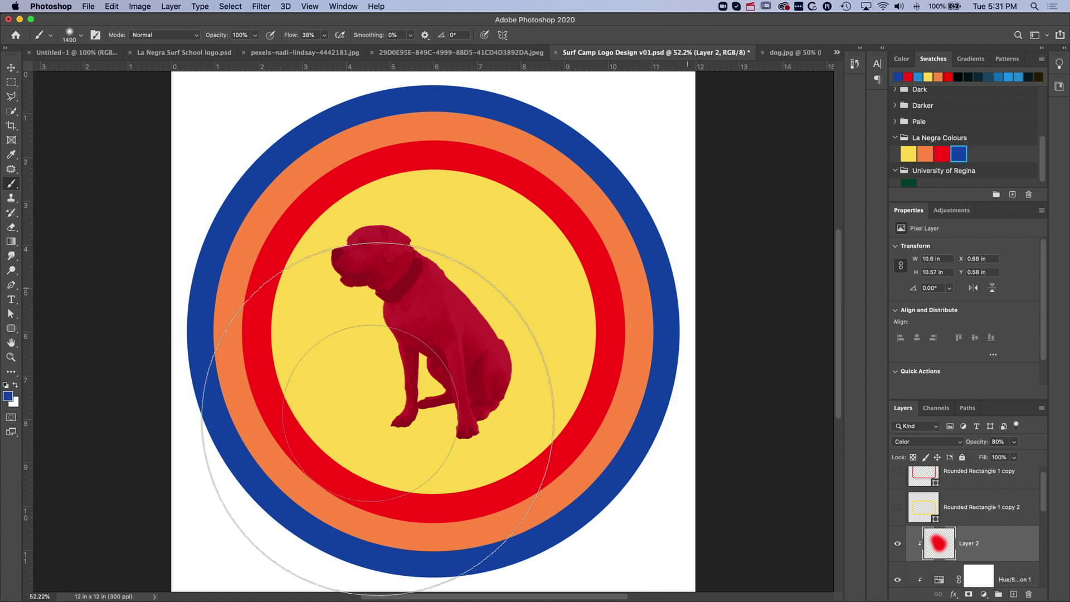
{"action": "left_click", "coordinate": [399, 440]}
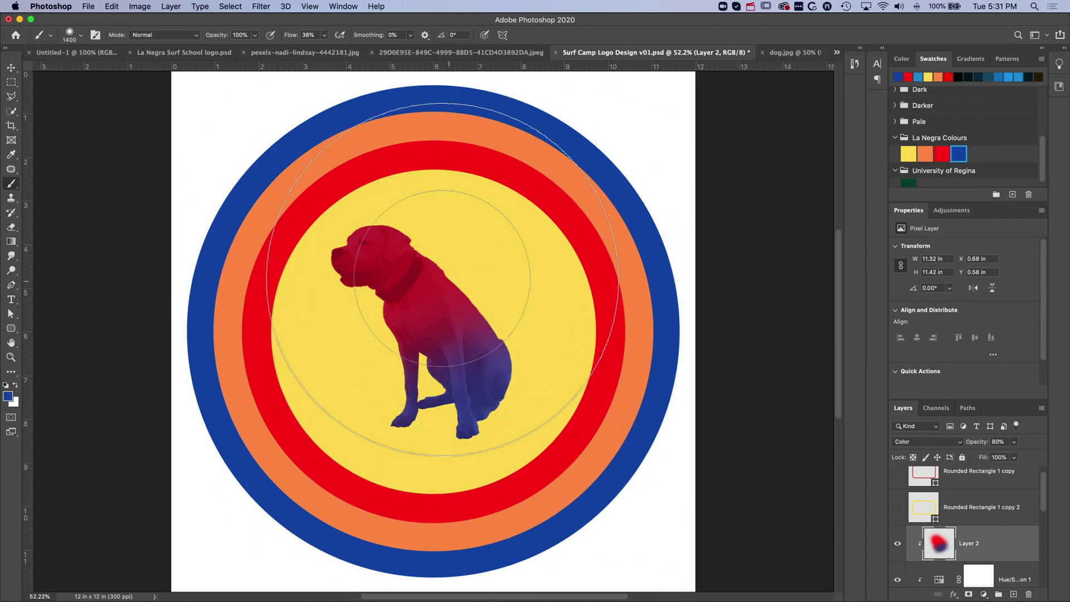
{"action": "scroll", "coordinate": [391, 301], "scroll_direction": "up", "scroll_amount": 1}
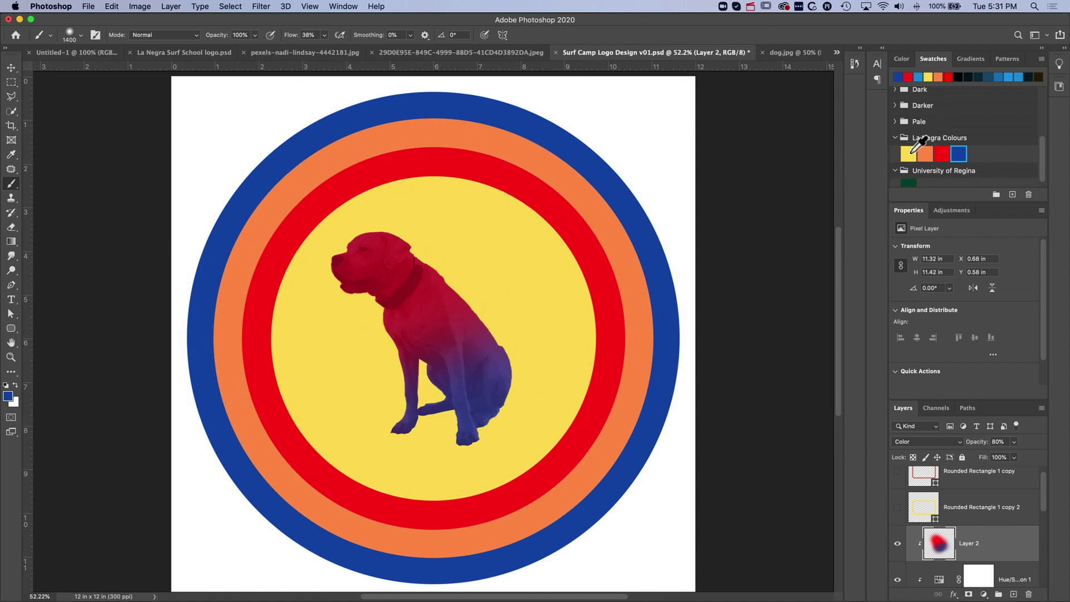
{"action": "left_click", "coordinate": [909, 153]}
{"action": "left_click", "coordinate": [358, 191]}
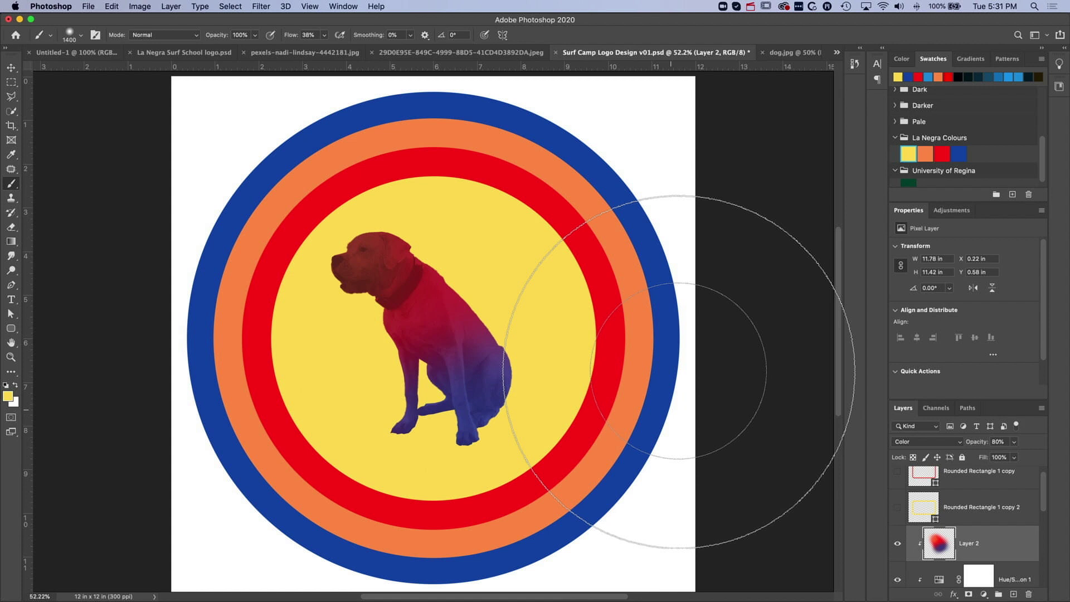
{"action": "scroll", "coordinate": [950, 555], "scroll_direction": "down", "scroll_amount": 2}
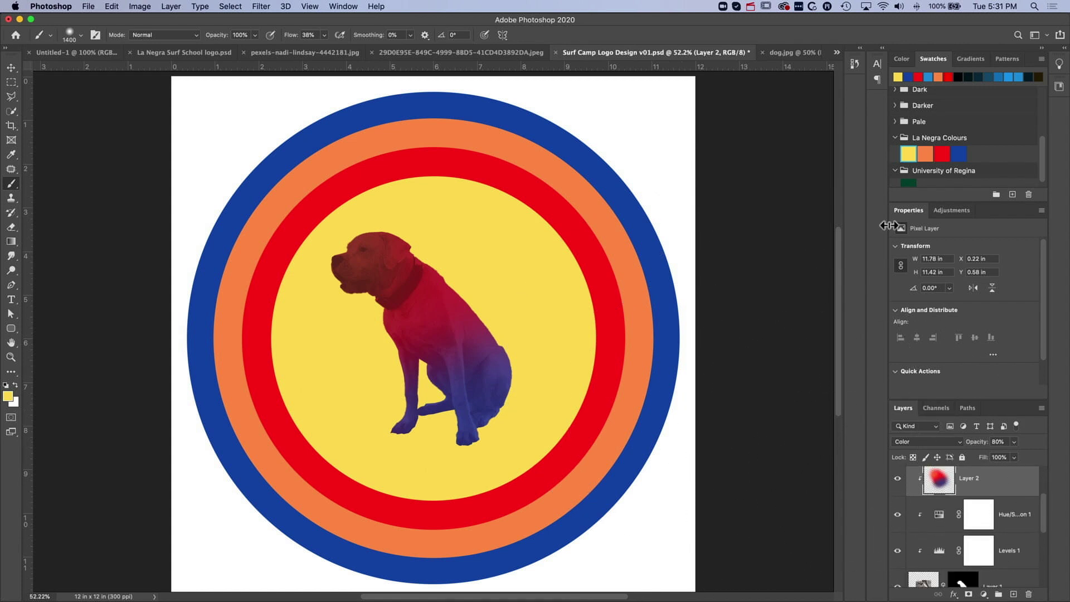
Collapse Properties to show the full layer stack, then toggle Layer 2 and Hue/Saturation to compare
{"action": "double_click", "coordinate": [905, 210]}
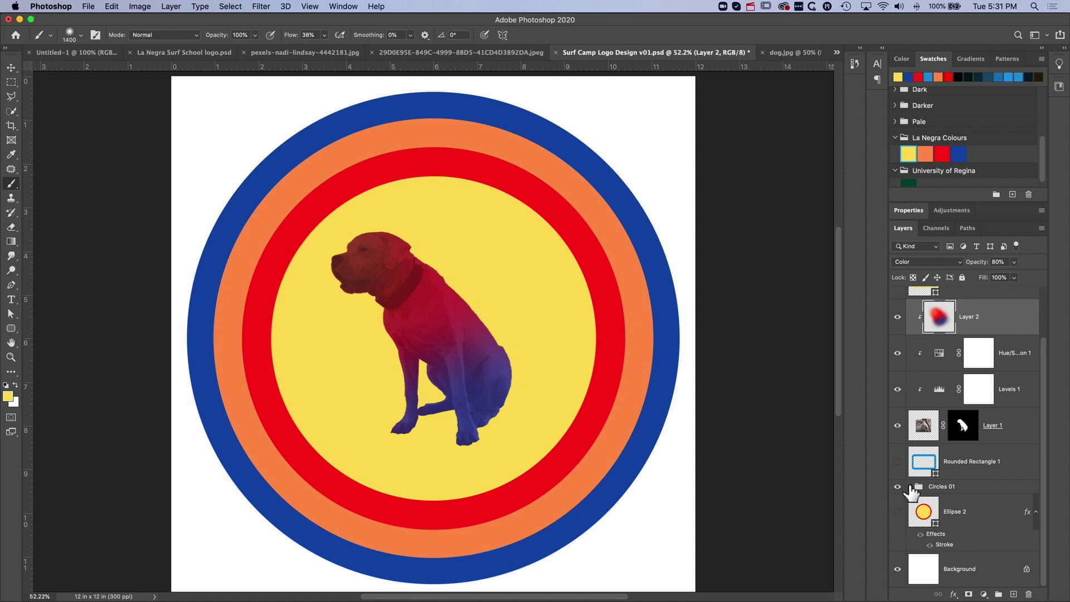
{"action": "left_click_drag", "start_coordinate": [966, 515], "coordinate": [1029, 594]}
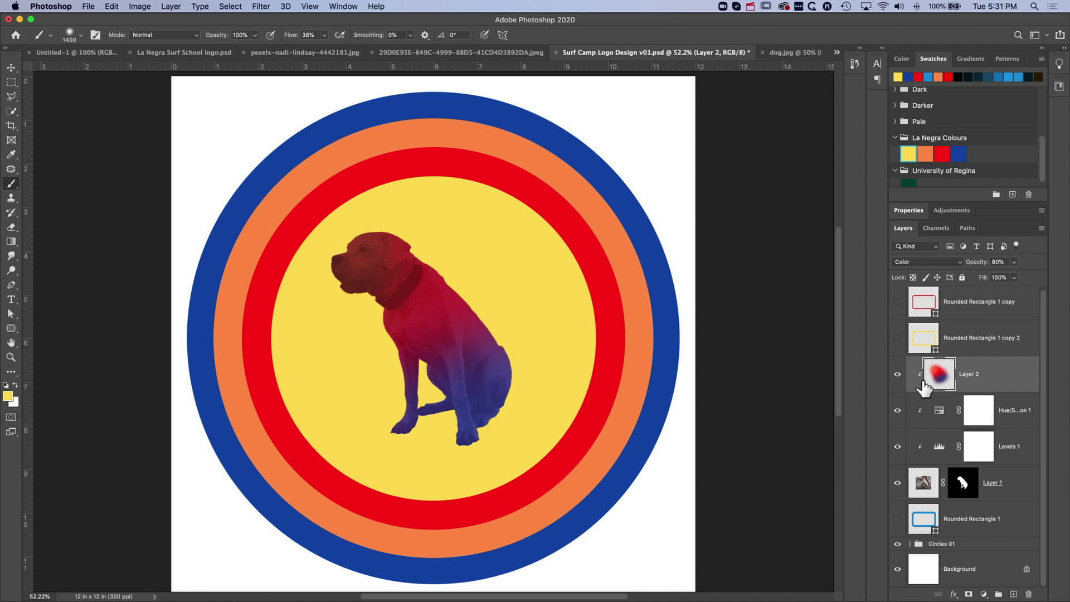
{"action": "left_click", "coordinate": [898, 374]}
{"action": "left_click", "coordinate": [897, 374]}
{"action": "left_click", "coordinate": [897, 410]}
{"action": "left_click", "coordinate": [897, 411]}
Compare with Levels toggled, turn both adjustments back on, and leave Layer 2's tint hidden
{"action": "left_click", "coordinate": [897, 446]}
{"action": "left_click", "coordinate": [898, 458]}
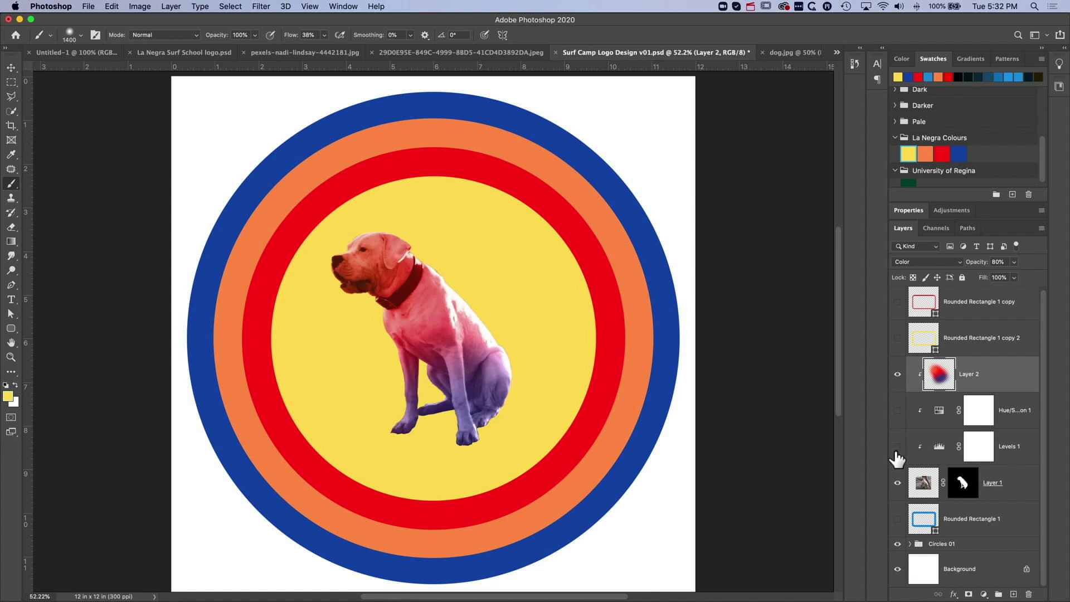
{"action": "left_click", "coordinate": [898, 449]}
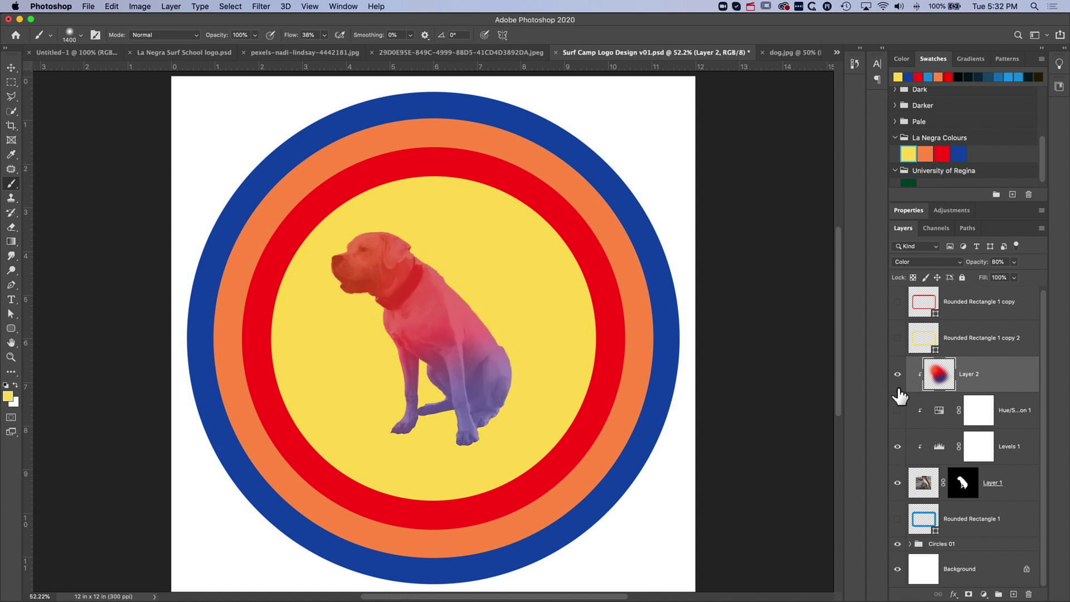
{"action": "left_click_drag", "start_coordinate": [898, 415], "coordinate": [899, 457]}
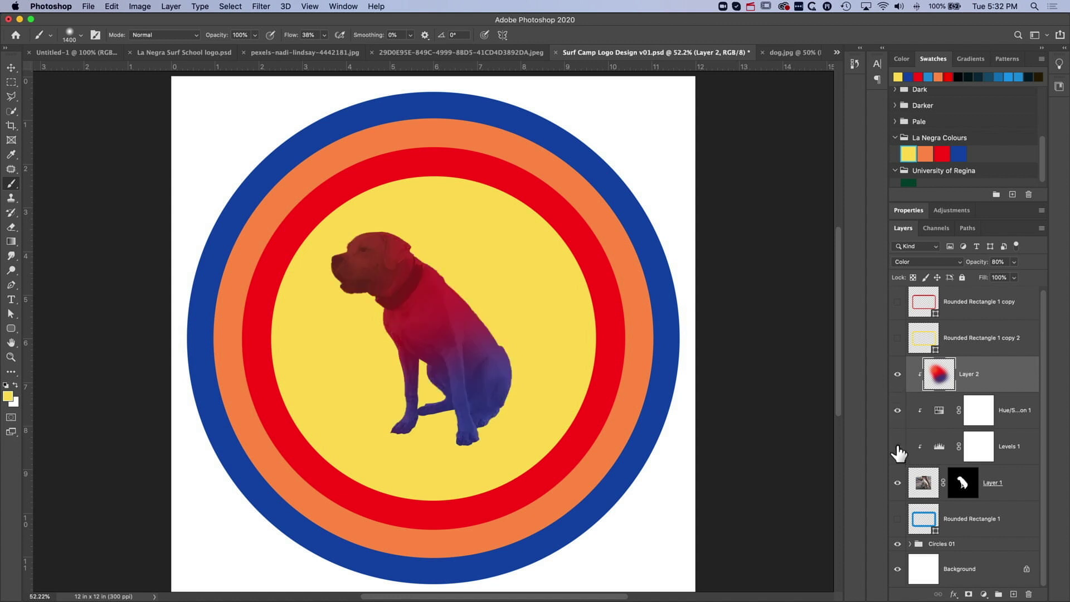
{"action": "left_click", "coordinate": [898, 449]}
{"action": "left_click", "coordinate": [897, 449]}
{"action": "left_click", "coordinate": [898, 413]}
{"action": "left_click", "coordinate": [898, 376]}
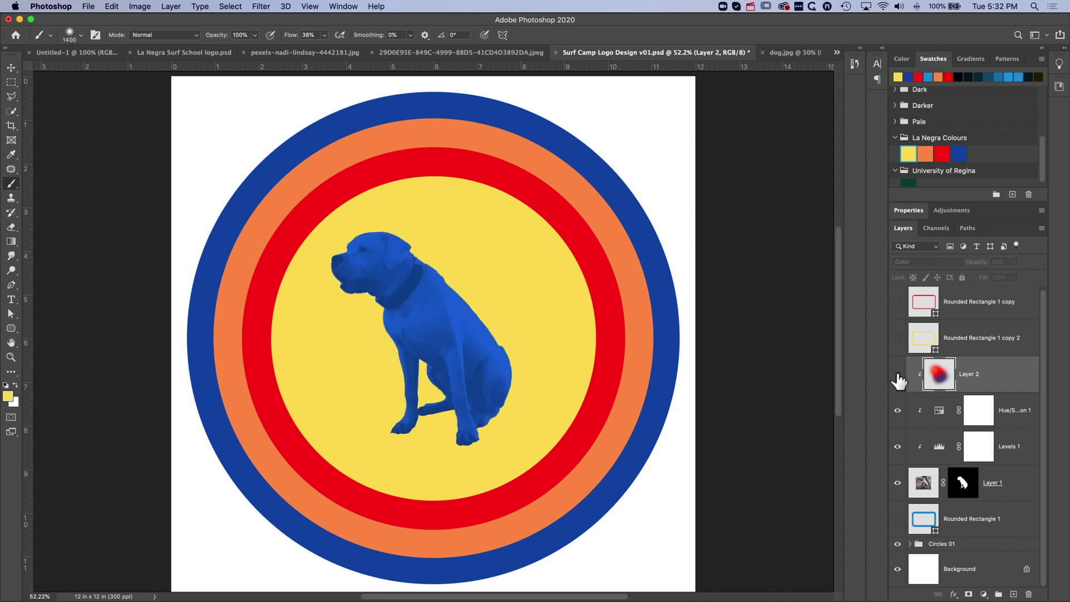